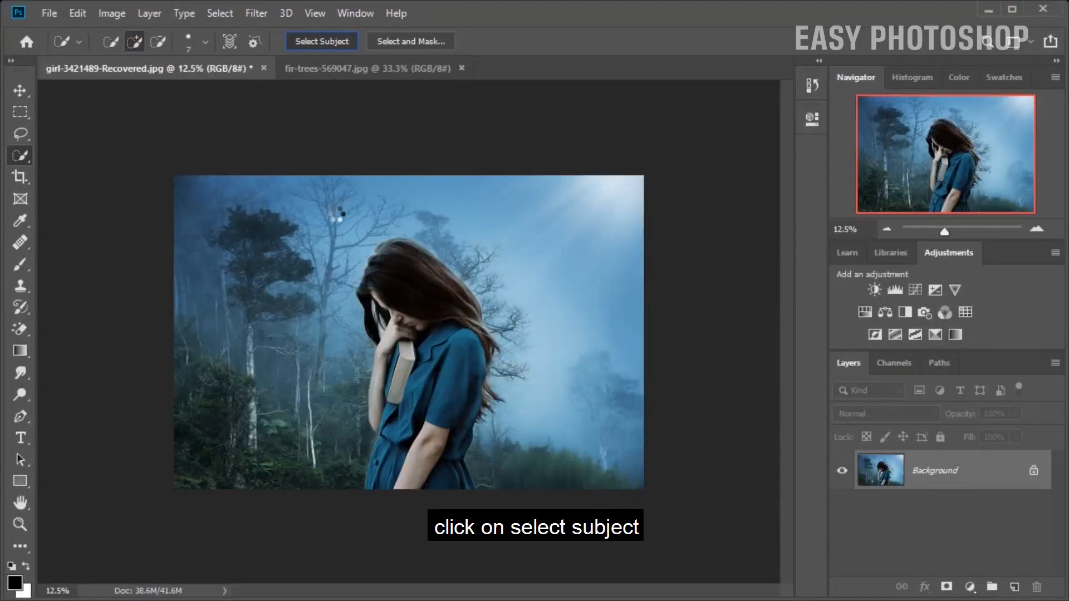
Step: Copy the selected woman onto her own layer and hide the Background layer
right_click(335, 248)
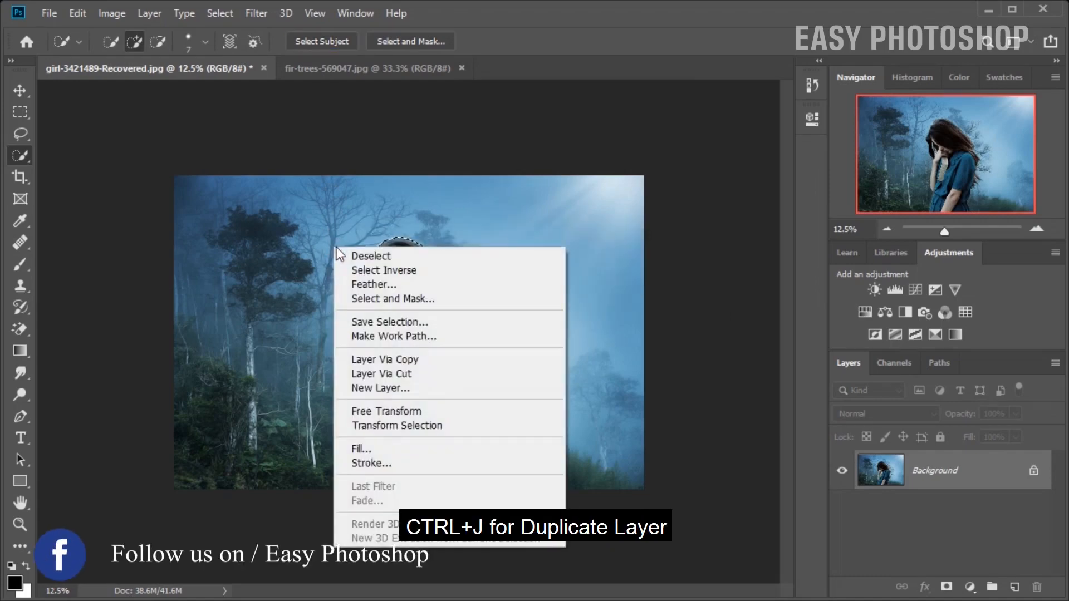
left_click(369, 355)
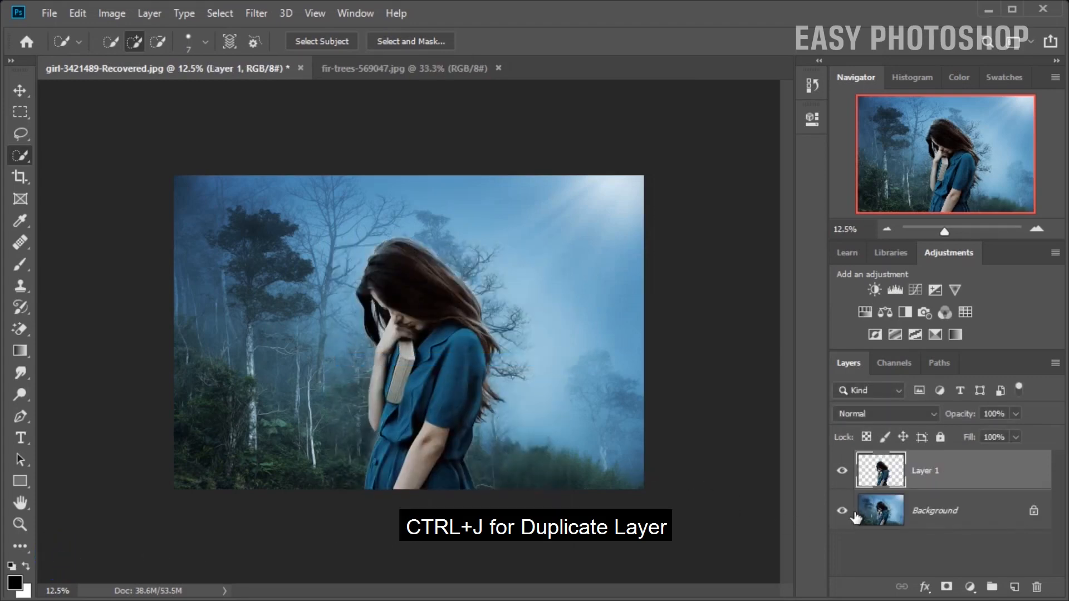
left_click(842, 511)
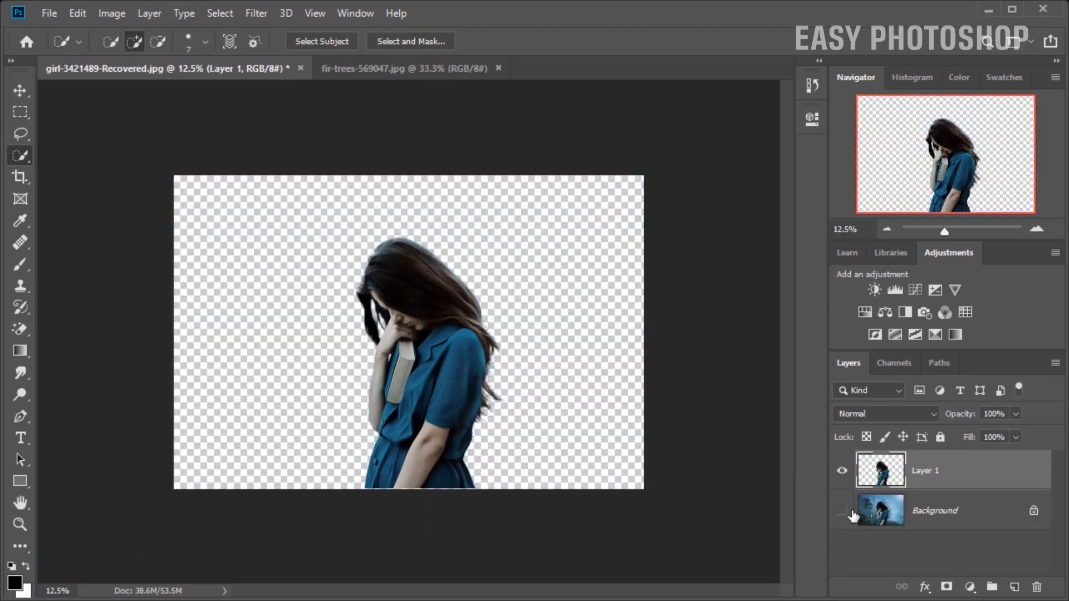
Step: Unlock the background of fir-trees-569047.jpg and move it into the girl document, directly above the Background layer
left_click(926, 515)
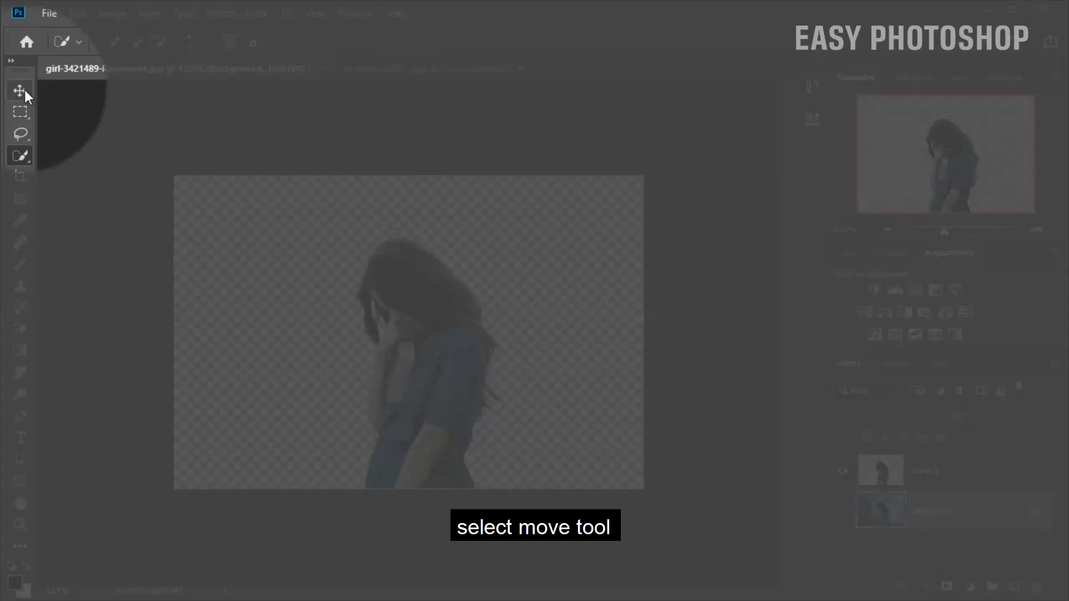
left_click(24, 90)
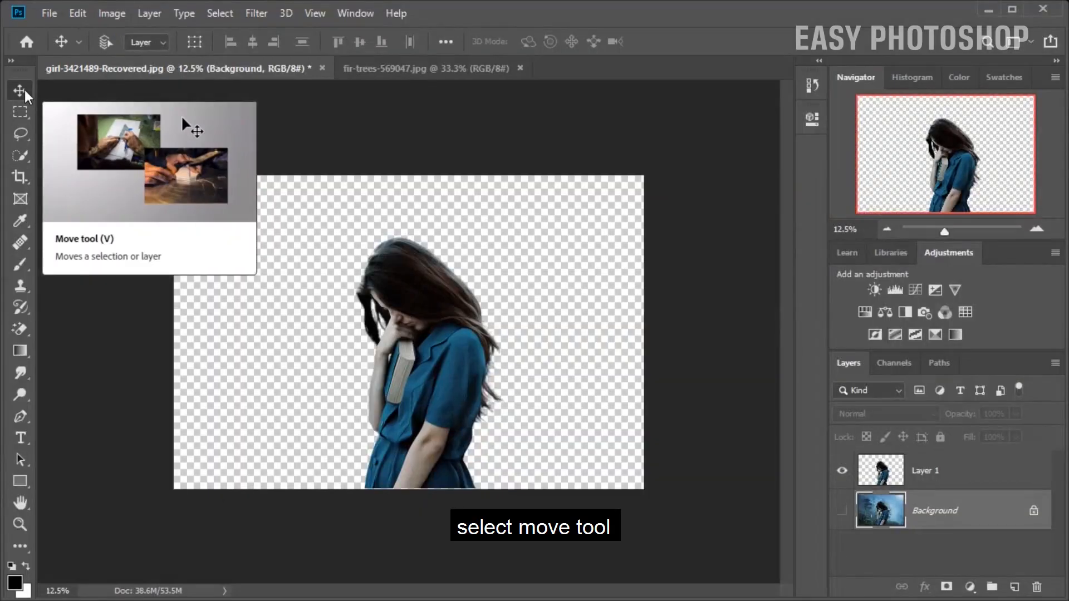
left_click(388, 70)
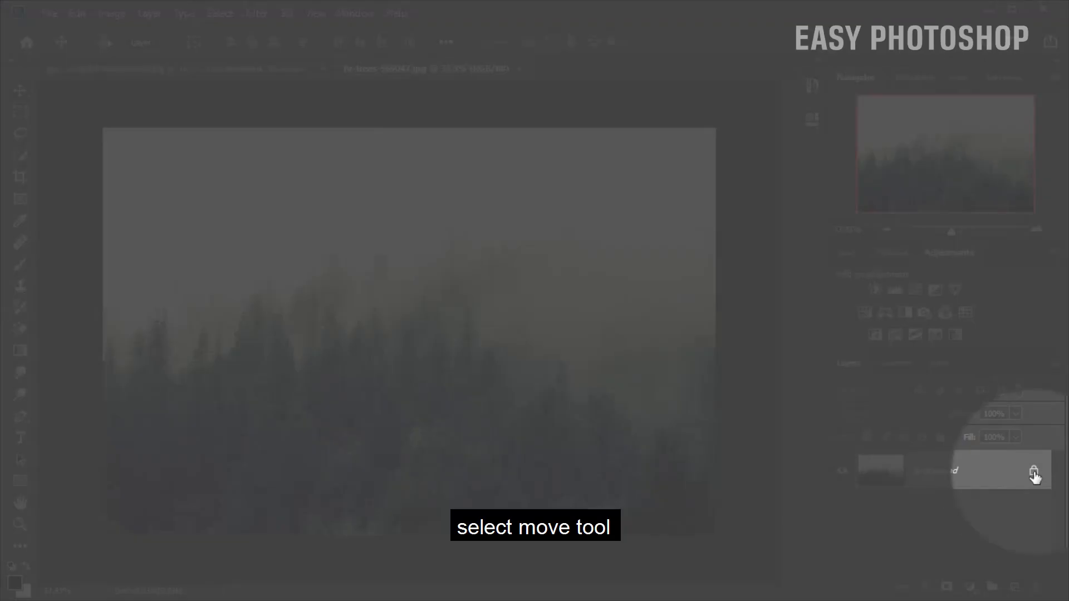
left_click(1035, 473)
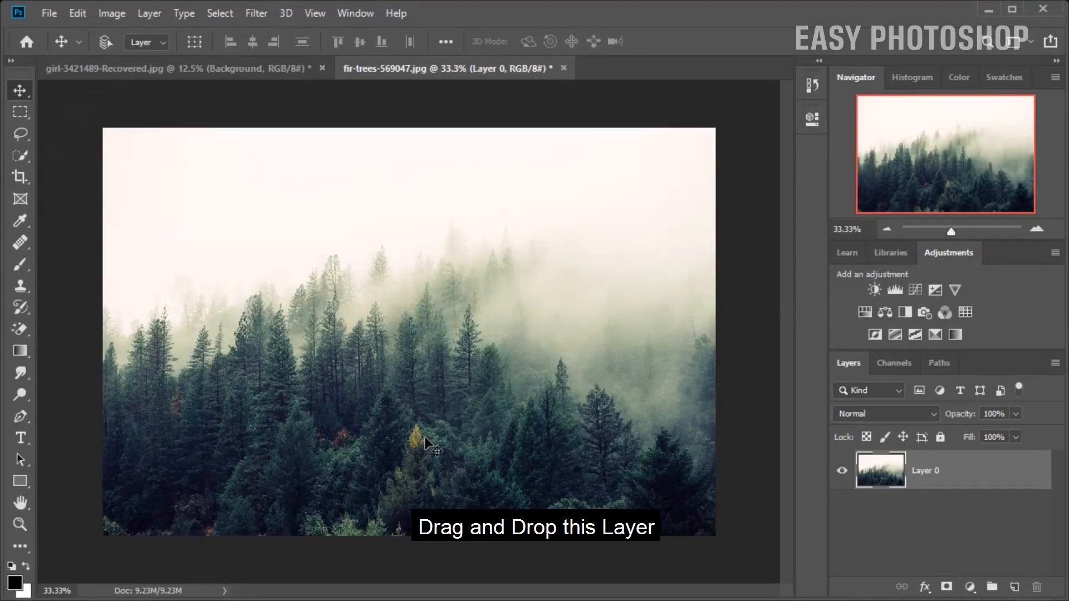
left_click_drag(424, 436, 363, 246)
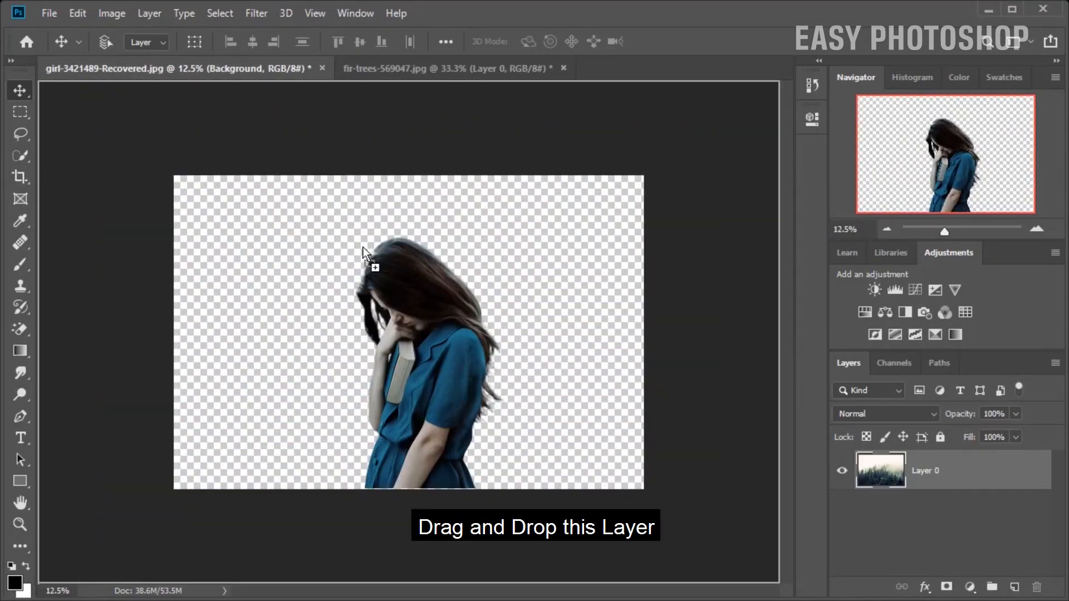
left_click_drag(429, 393, 429, 394)
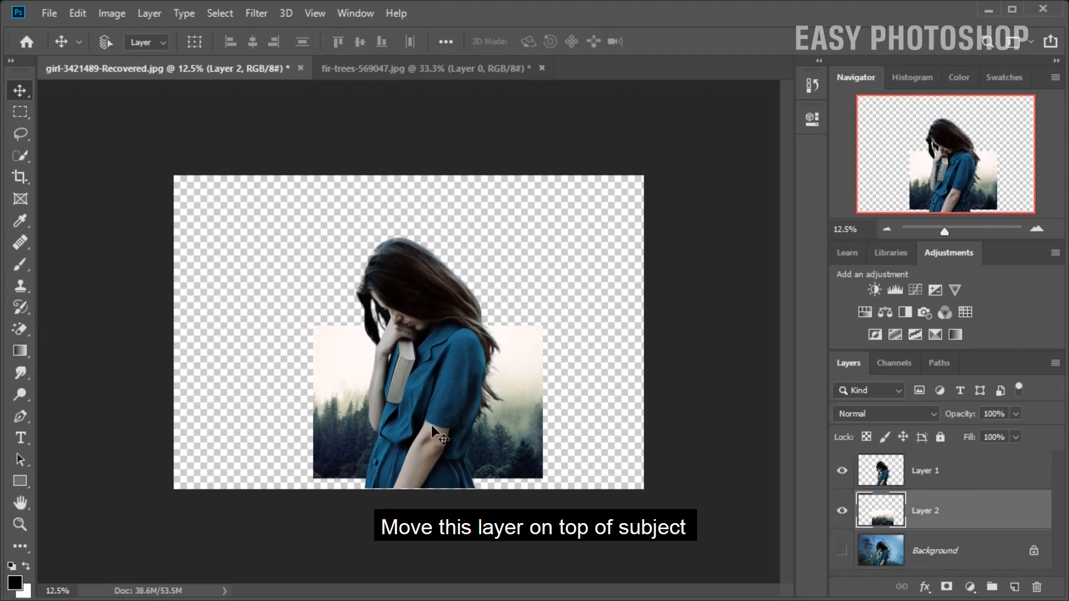
Step: Stack the forest layer above the woman cut-out, then scale it to 58.81%, rotate it 2.43° and place it over her lower dress
left_click_drag(943, 529, 935, 463)
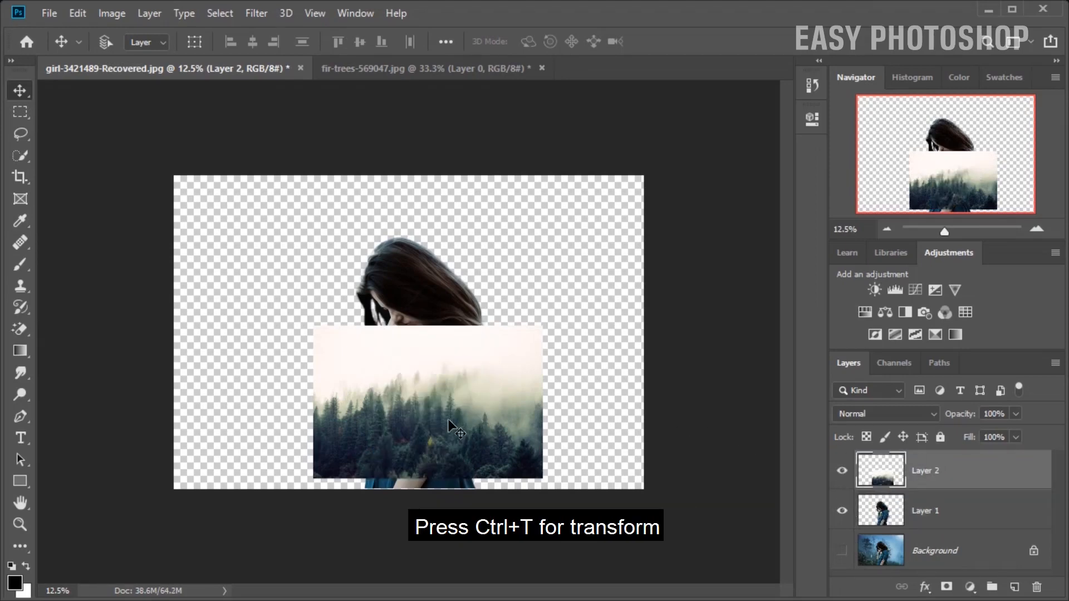
key("ctrl+t")
left_click_drag(423, 403, 425, 413)
left_click_drag(551, 333, 448, 442)
left_click_drag(504, 395, 508, 405)
left_click_drag(443, 431, 526, 402)
left_click_drag(442, 449, 446, 447)
key("Return")
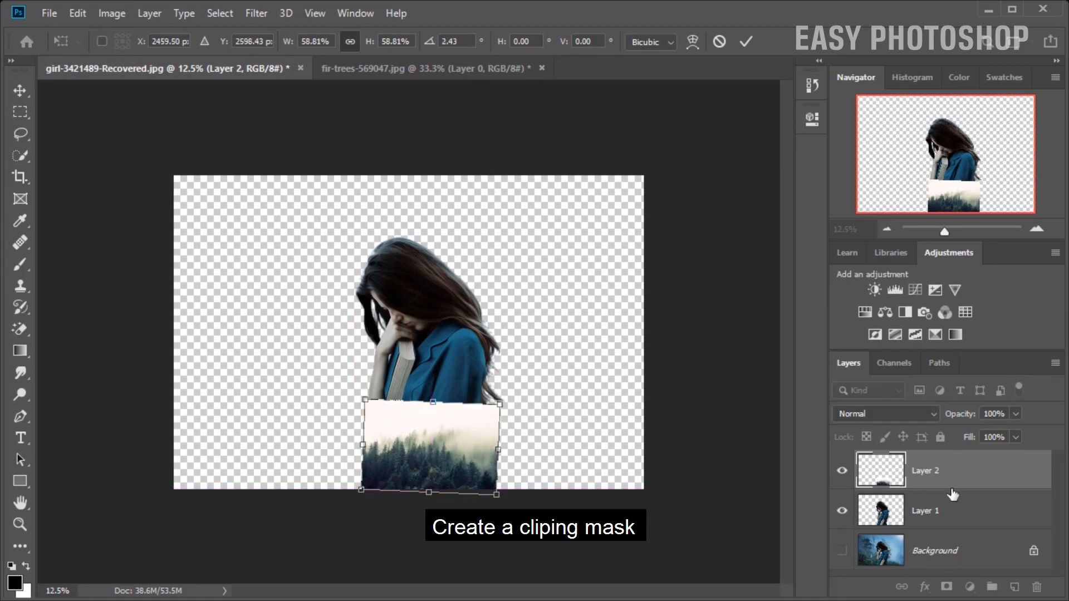
Step: Clip the forest layer to the woman cut-out and add a layer mask to it
right_click(969, 480)
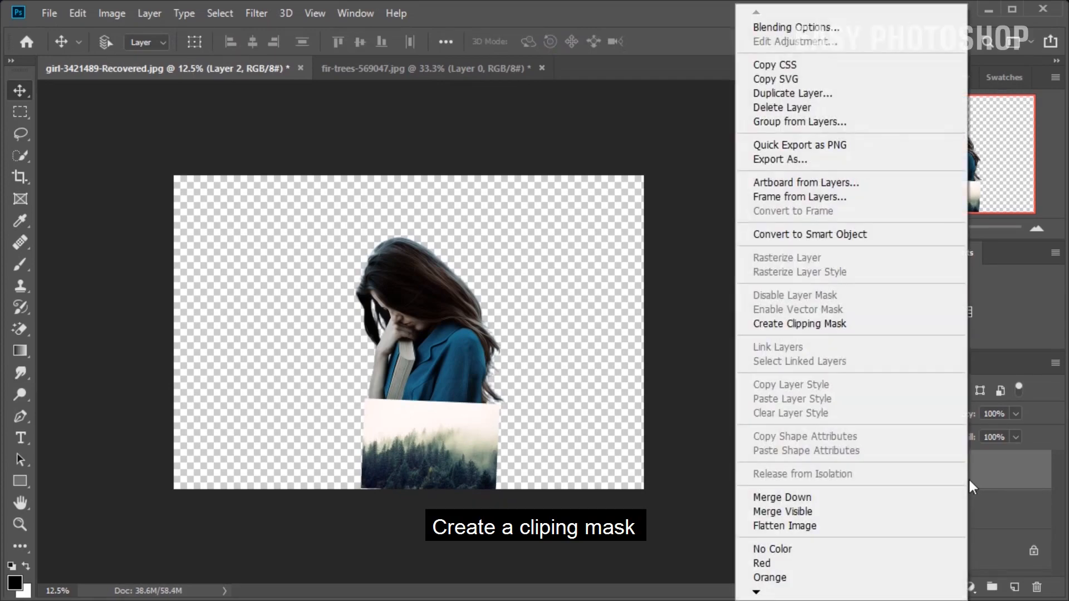
left_click(795, 323)
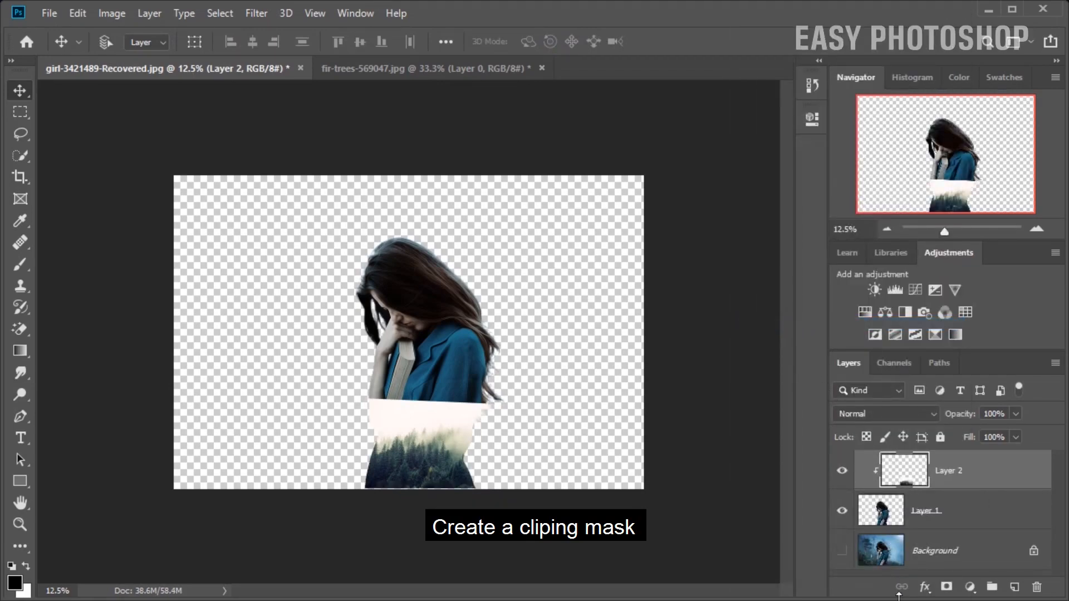
left_click(946, 587)
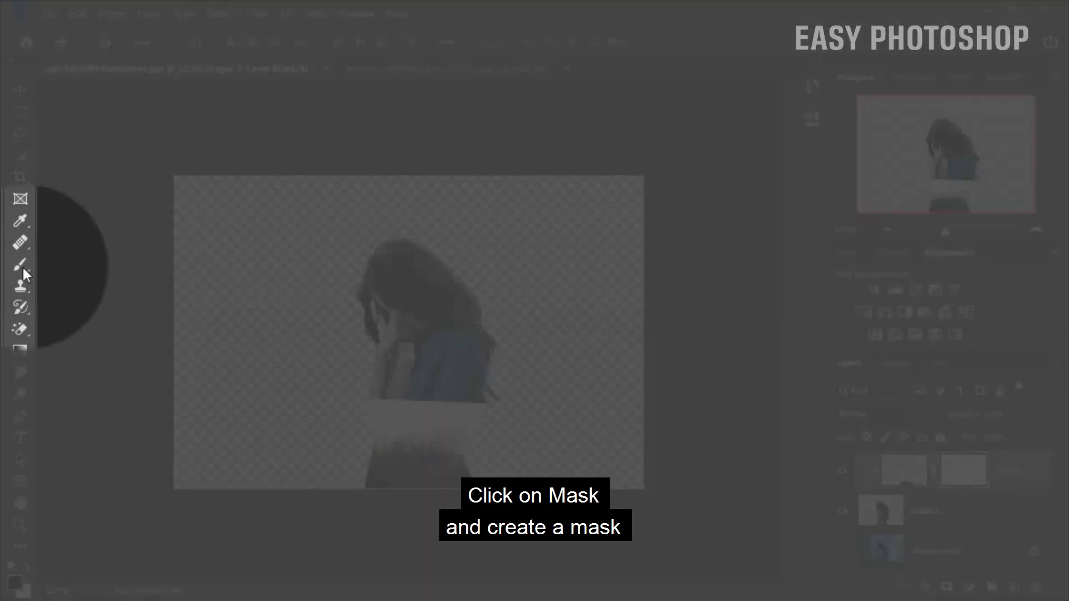
Step: Paint black on the forest layer's mask with a soft round brush to fade its upper edge into the blue dress
left_click(20, 265)
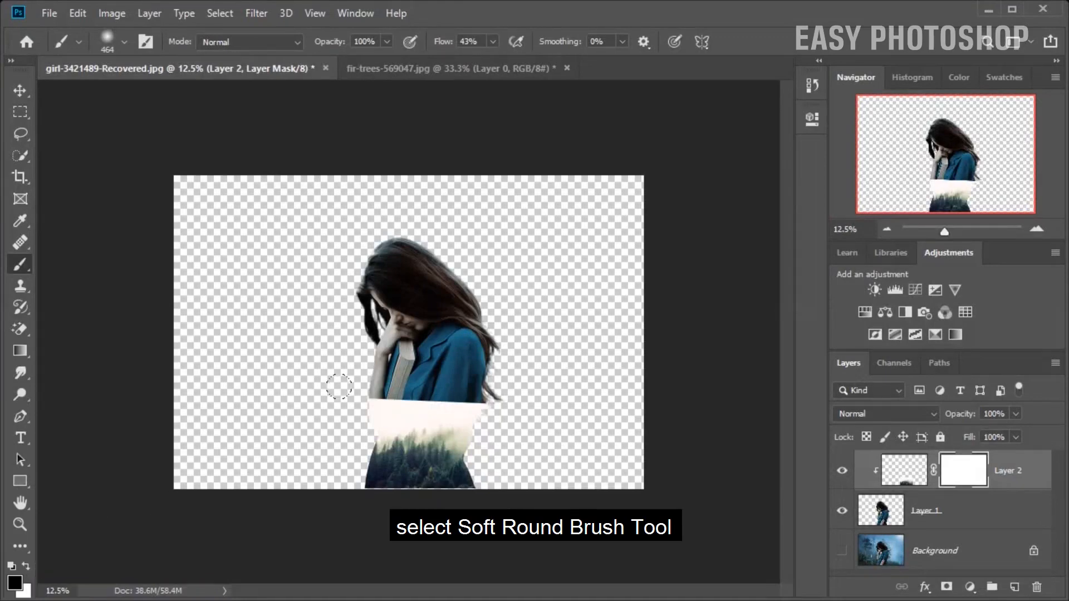
mouse_move(338, 387)
left_mouse_down()
mouse_move(461, 390)
mouse_move(417, 376)
left_mouse_up()
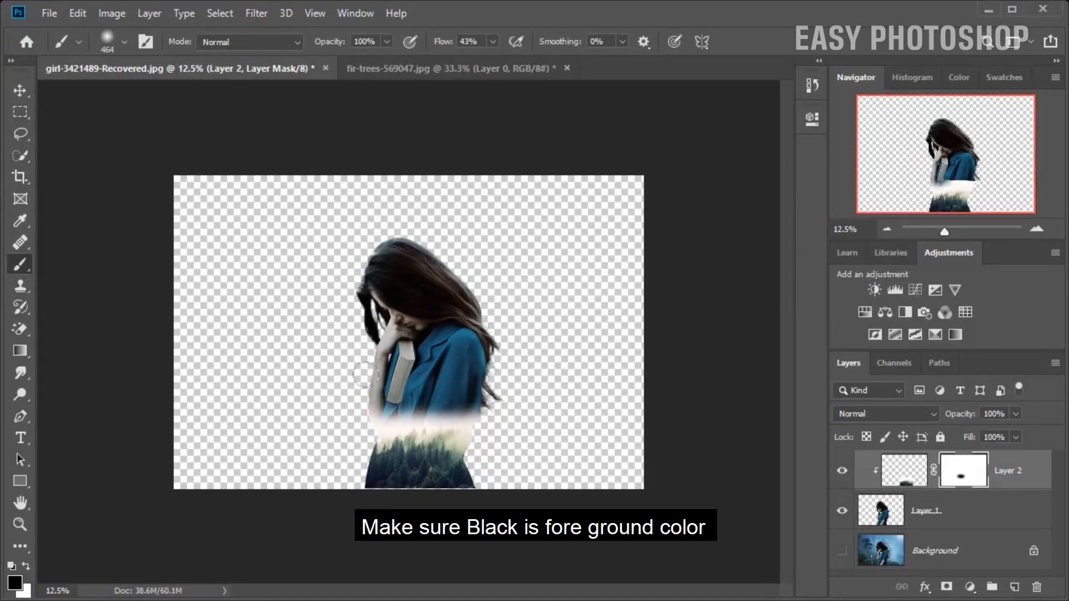
mouse_move(366, 387)
left_mouse_down()
mouse_move(346, 395)
mouse_move(417, 408)
mouse_move(585, 389)
mouse_move(663, 405)
left_mouse_up()
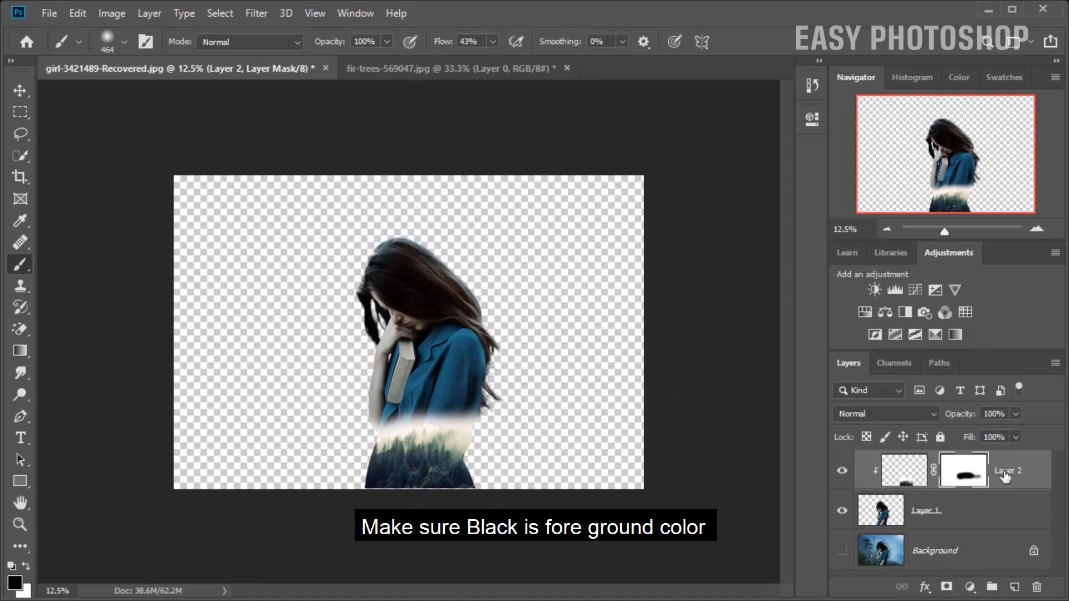
Step: Duplicate the masked forest layer, flip the copy vertically, rotate it slightly and place it higher over the torso
left_click_drag(1012, 478, 1014, 587)
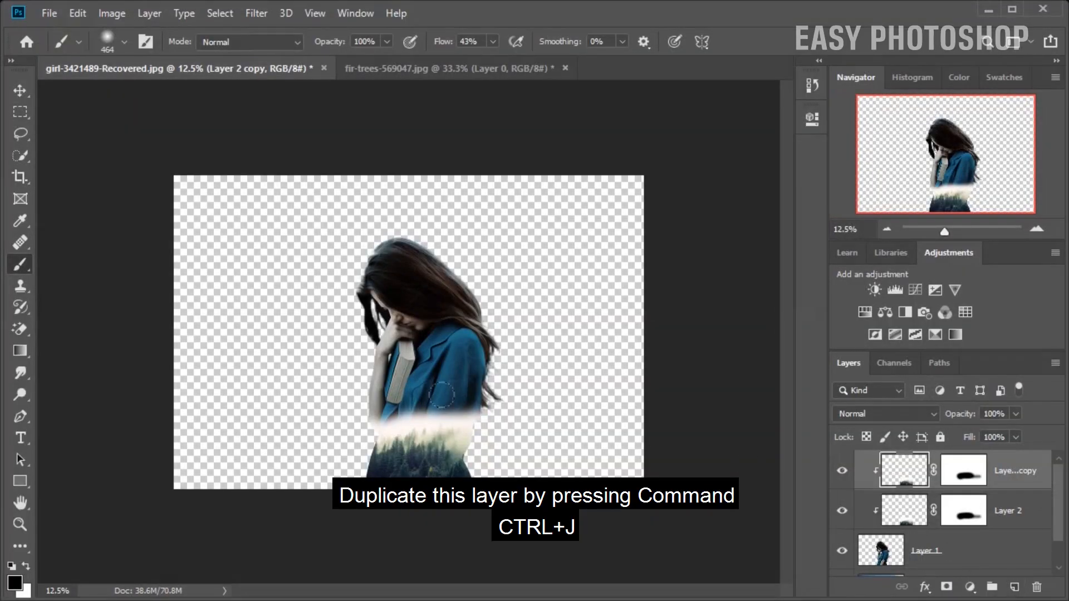
key("ctrl+t")
left_click_drag(416, 450, 440, 413)
right_click(417, 397)
left_click(449, 380)
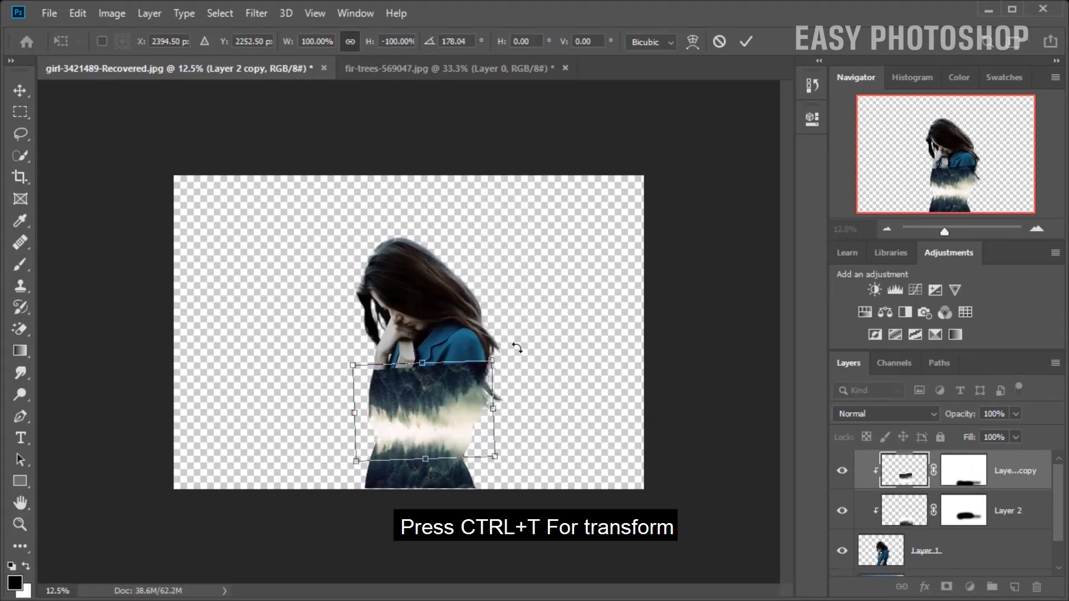
left_click_drag(511, 355, 518, 362)
left_click_drag(443, 388, 445, 400)
key("Return")
Step: Paint black on the flipped copy's layer mask with the soft brush to blend its lower edge into the forest below
key("b")
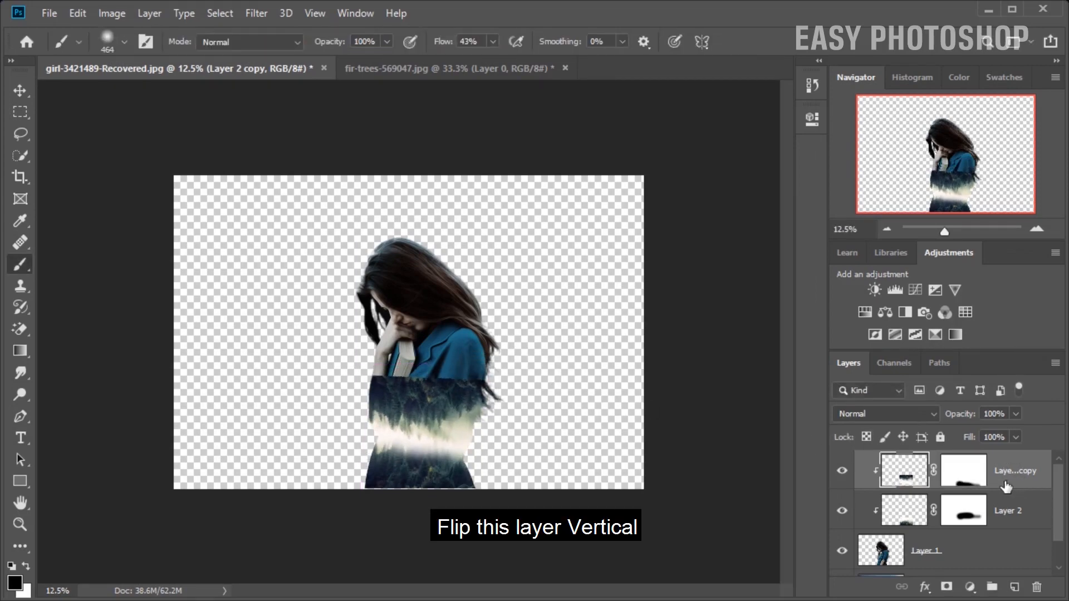
left_click(967, 485)
mouse_move(426, 453)
left_mouse_down()
mouse_move(377, 451)
mouse_move(471, 459)
mouse_move(386, 444)
left_mouse_up()
mouse_move(457, 457)
left_mouse_down()
mouse_move(363, 443)
mouse_move(381, 443)
mouse_move(371, 450)
mouse_move(351, 439)
left_mouse_up()
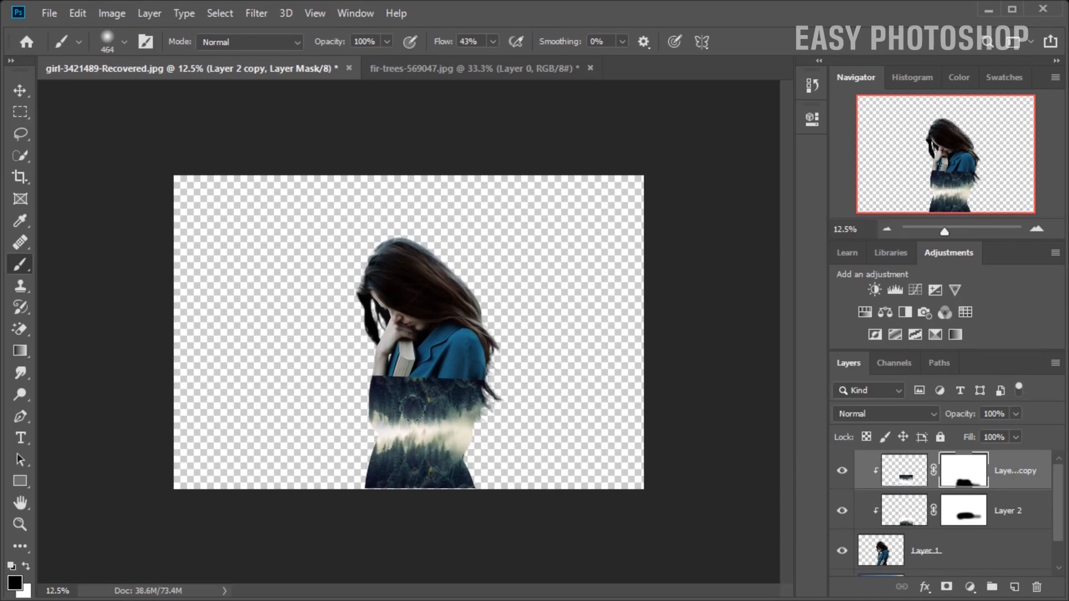
key("x")
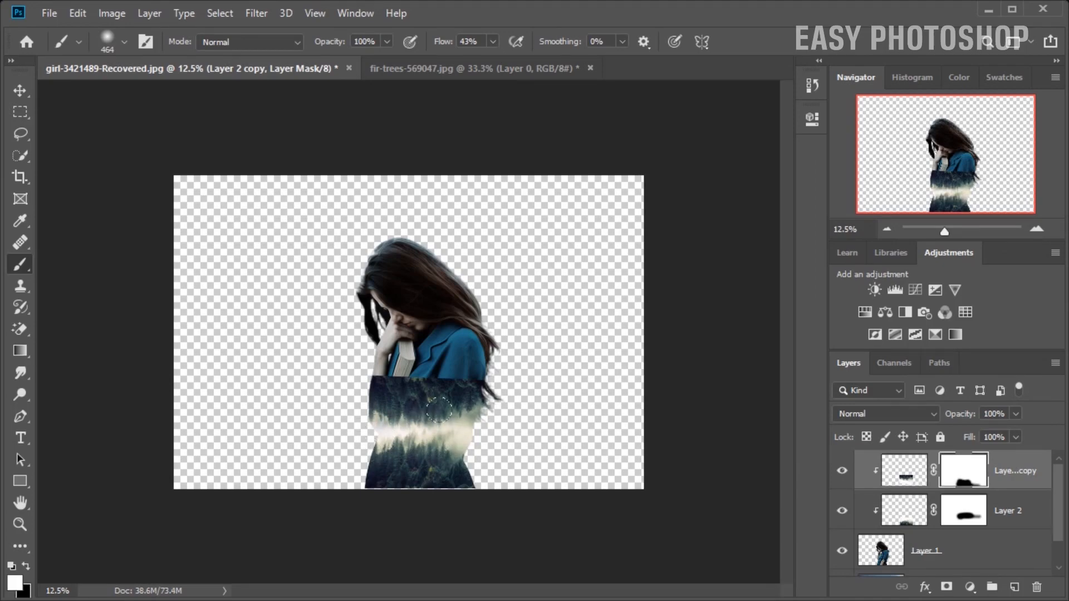
key("x")
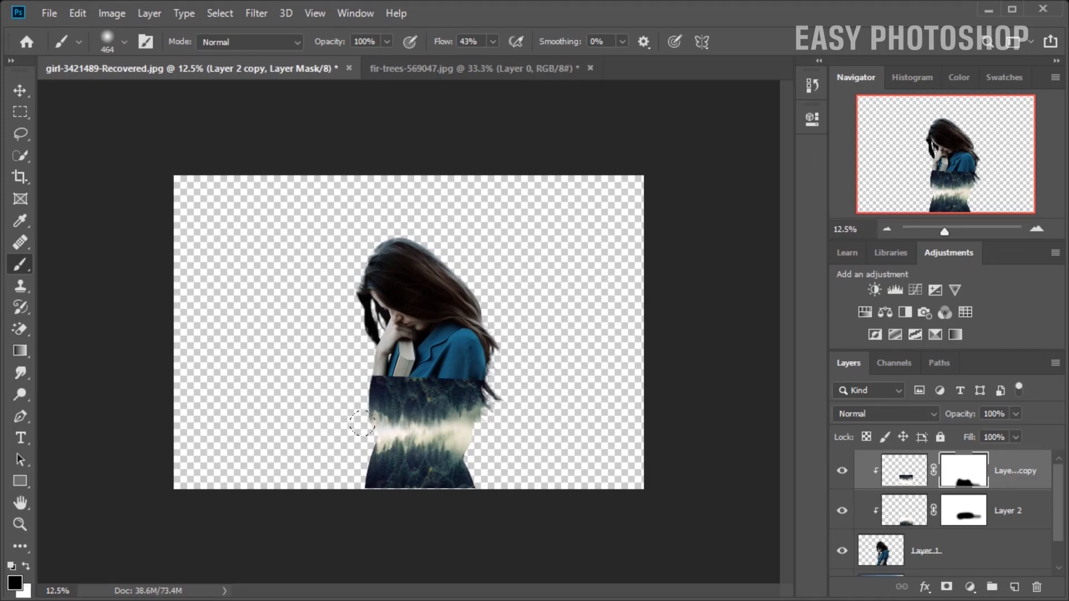
key("x")
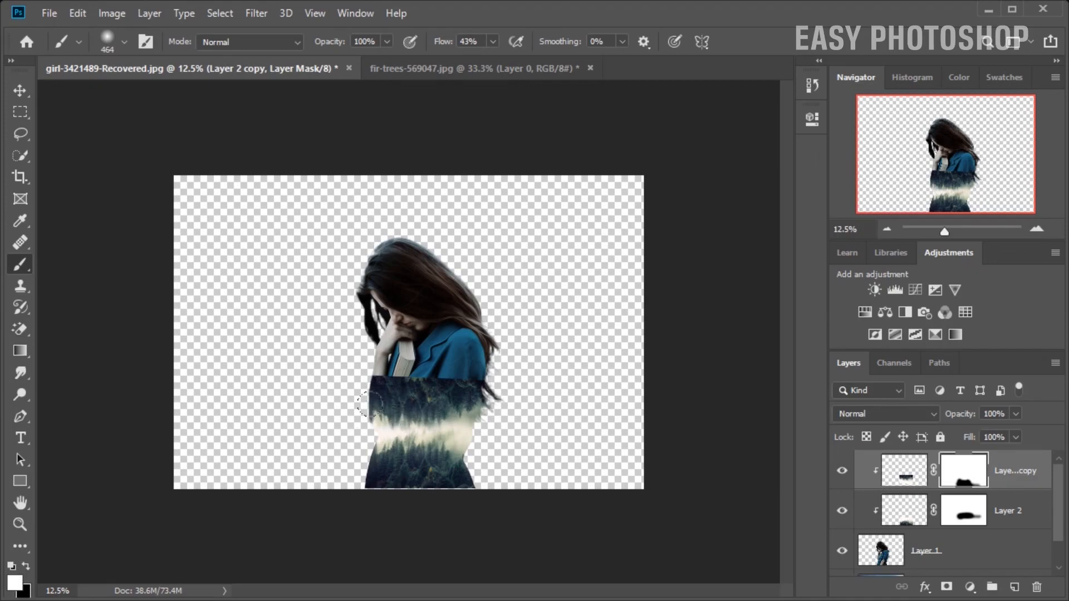
Step: Duplicate the flipped forest layer, flip the new copy vertically, and move and rotate it to cover the upper torso
left_click_drag(1022, 486, 1013, 589)
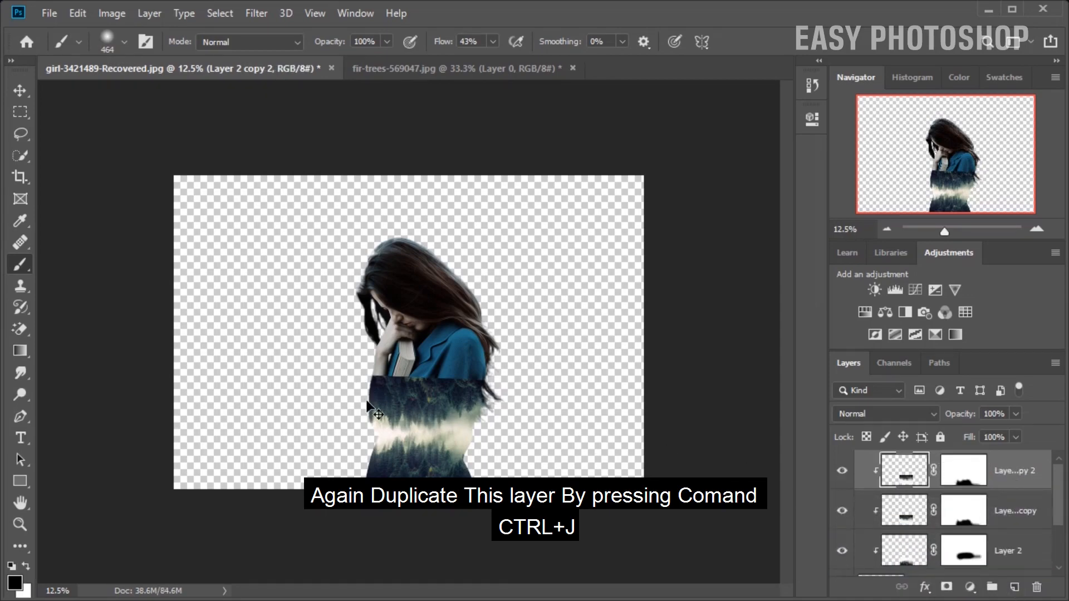
key("ctrl+t")
left_click_drag(419, 405, 424, 372)
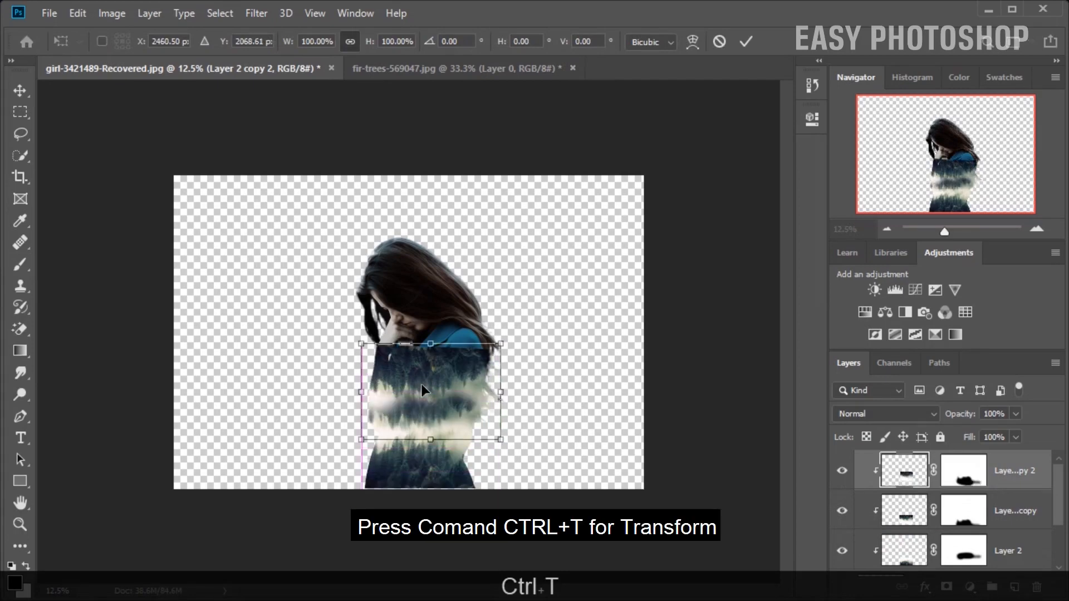
right_click(422, 385)
left_click(449, 375)
left_click_drag(441, 399, 445, 358)
left_click_drag(515, 293, 521, 301)
left_click_drag(468, 352, 479, 363)
left_click_drag(529, 306, 533, 314)
key("Return")
Step: Refine the second copy's mask and placement so its lower edge blends in and its mist covers the woman's shoulder
left_click(963, 469)
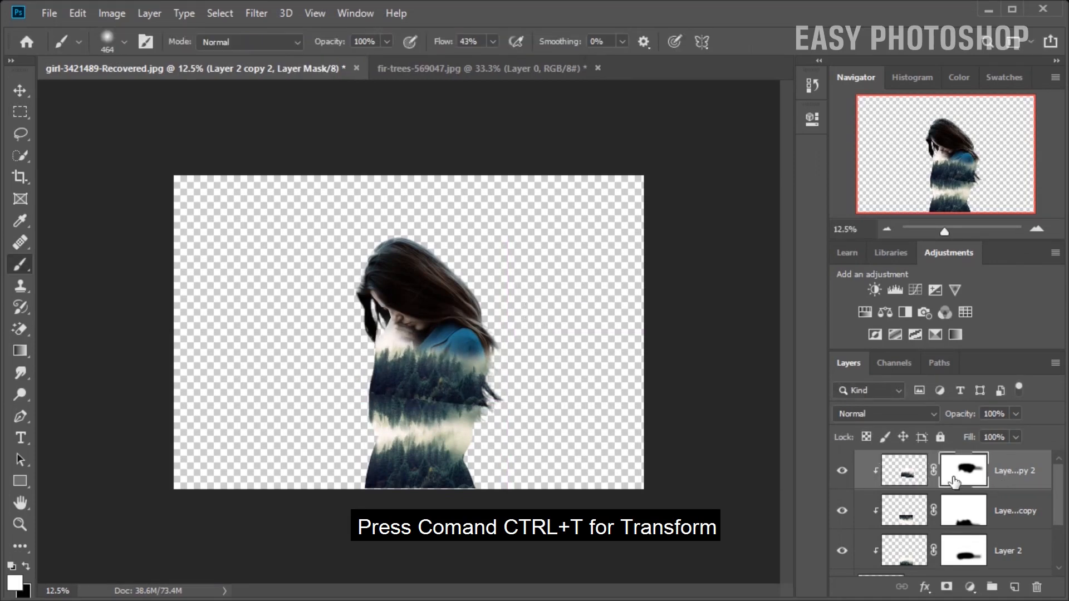
mouse_move(385, 387)
left_mouse_down()
mouse_move(463, 351)
mouse_move(415, 348)
left_mouse_up()
key("ctrl+t")
mouse_move(458, 376)
left_mouse_down()
mouse_move(385, 403)
mouse_move(358, 390)
left_mouse_up()
key("Return")
key("x")
key("x")
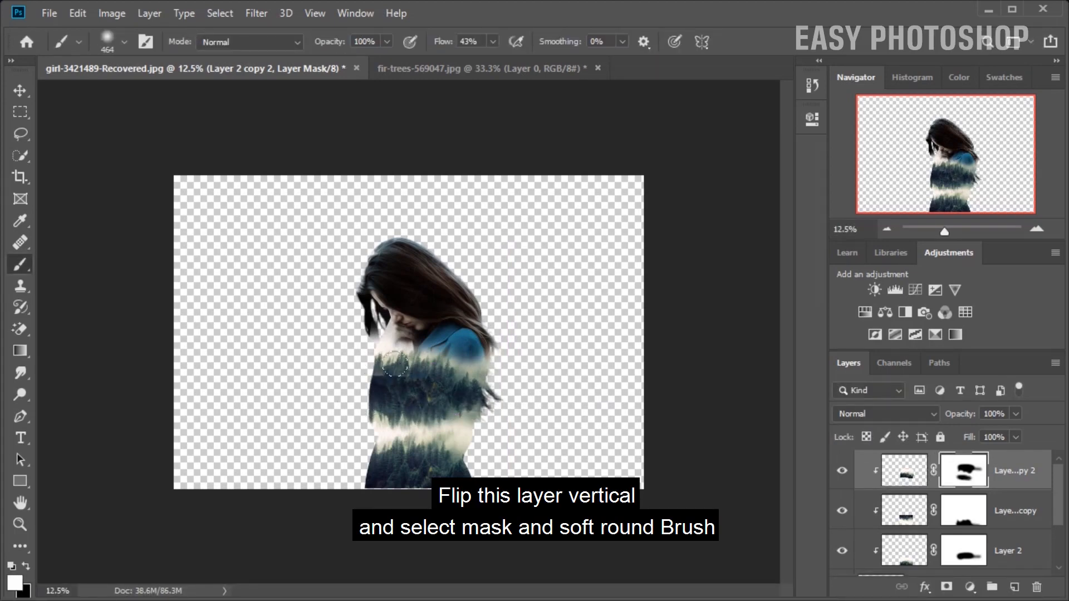
mouse_move(452, 334)
left_mouse_down()
mouse_move(414, 338)
mouse_move(446, 353)
mouse_move(465, 344)
mouse_move(421, 342)
mouse_move(479, 351)
left_mouse_up()
key("x")
key("x")
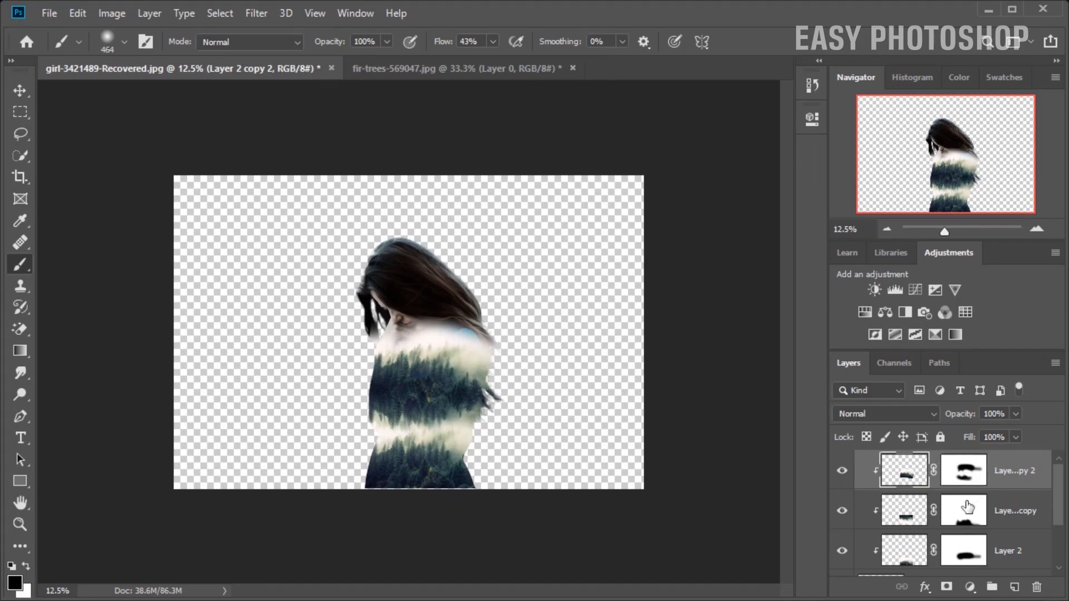
Step: Paint black on the layer masks of both forest copies to reveal the woman's forearm, hand and book
left_click(963, 508)
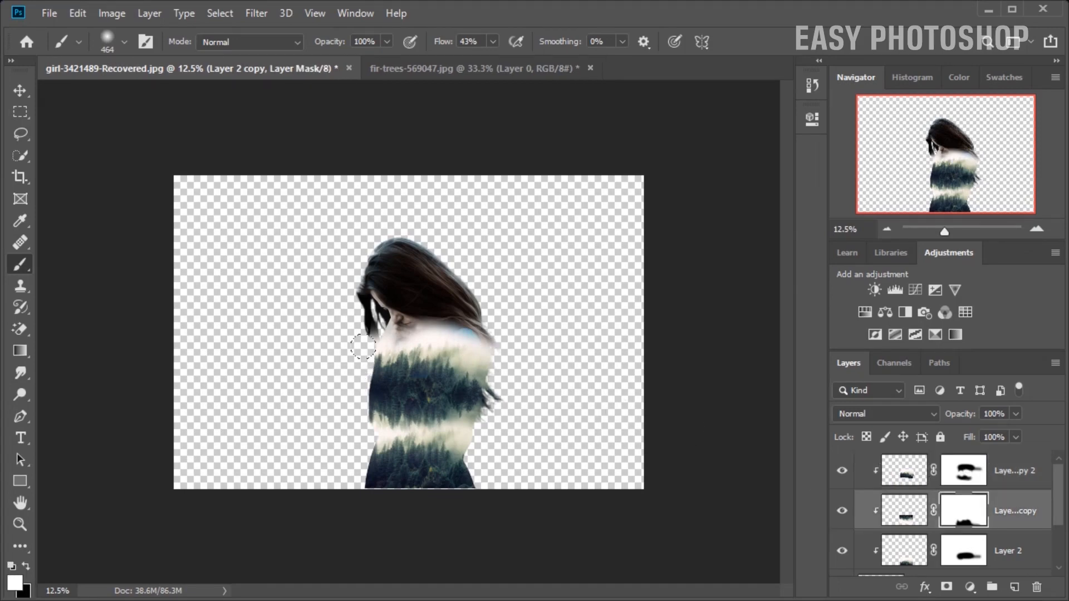
key("x")
mouse_move(365, 363)
left_mouse_down()
mouse_move(365, 388)
mouse_move(374, 340)
mouse_move(366, 362)
left_mouse_up()
key("x")
key("x")
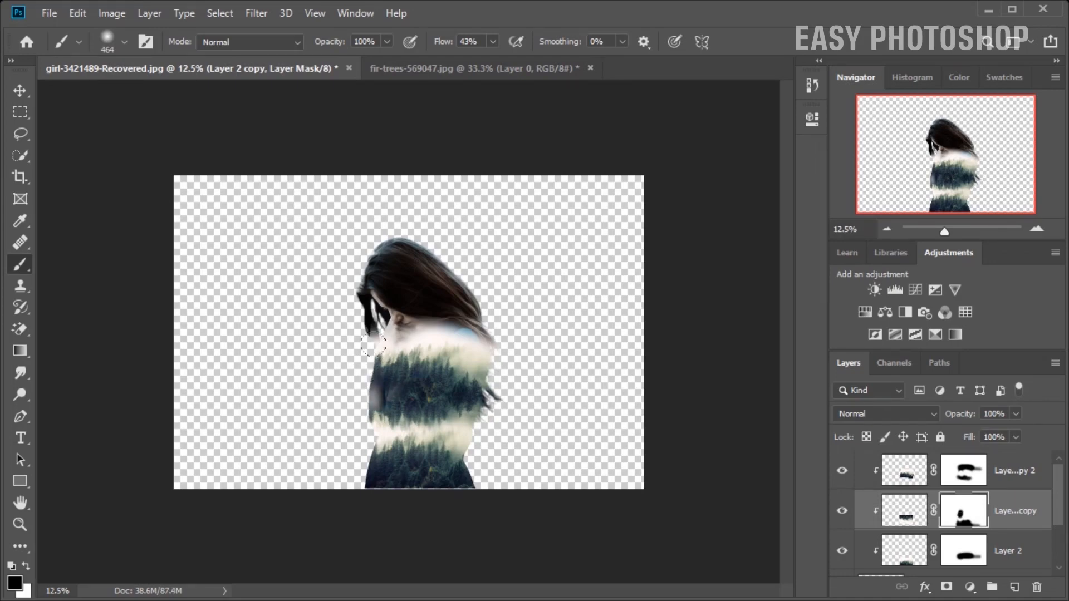
left_click(974, 487)
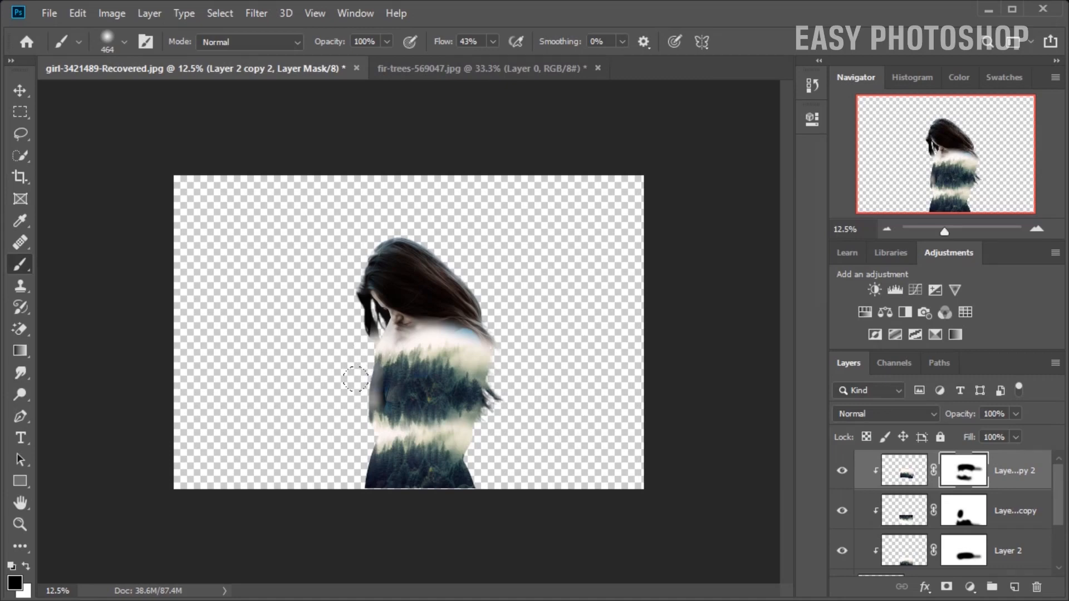
mouse_move(384, 348)
left_mouse_down()
mouse_move(358, 365)
mouse_move(385, 381)
mouse_move(396, 362)
mouse_move(371, 351)
mouse_move(386, 347)
mouse_move(376, 358)
mouse_move(379, 340)
mouse_move(395, 367)
left_mouse_up()
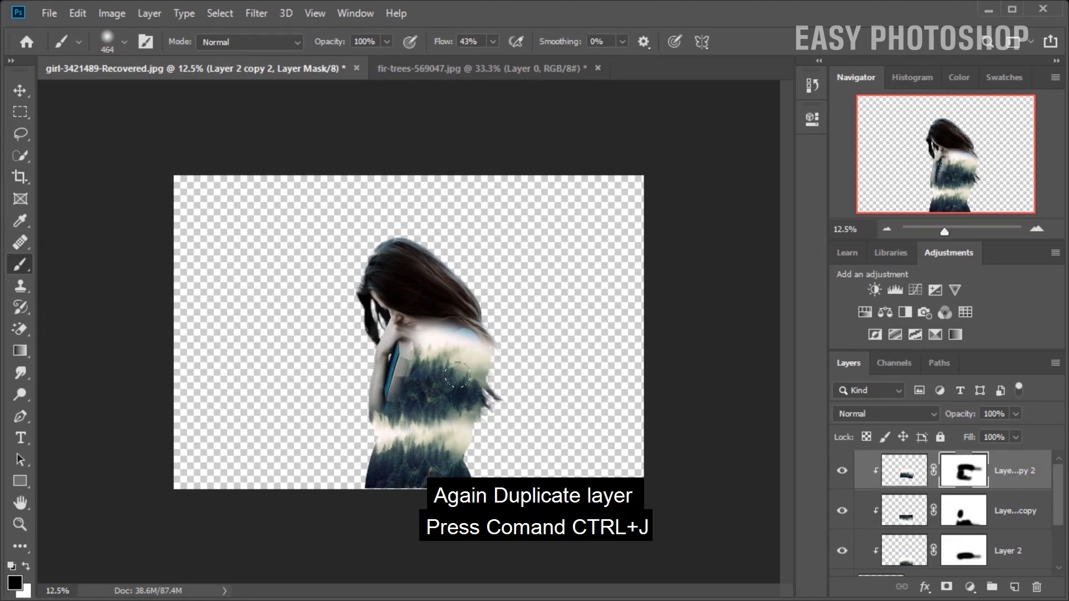
Step: Duplicate the topmost forest copy and delete the duplicate's layer mask without applying it
left_click_drag(1016, 486, 1015, 589)
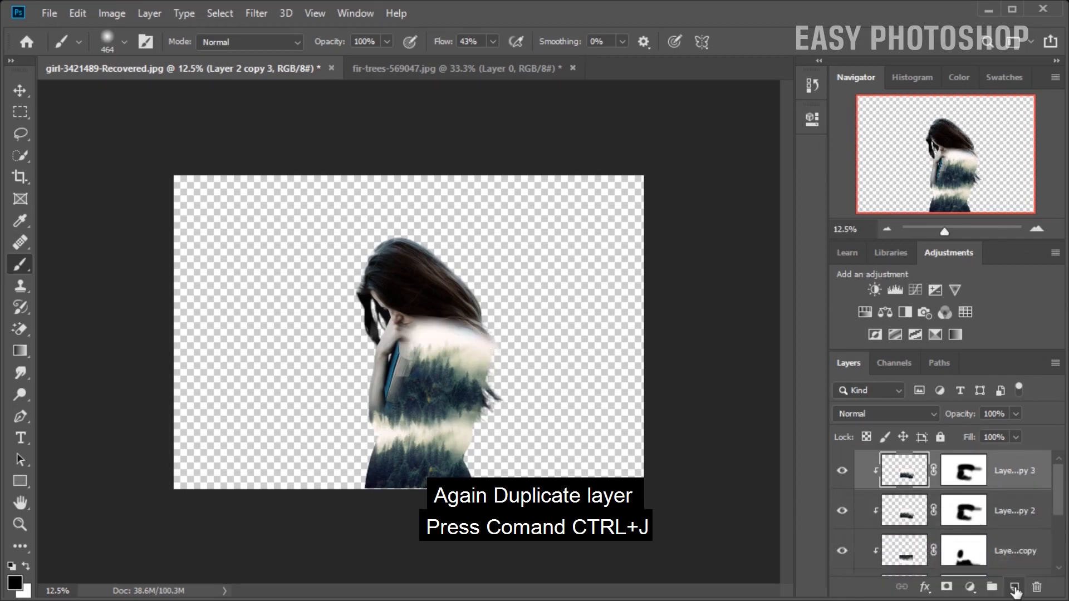
left_click_drag(966, 471, 1036, 589)
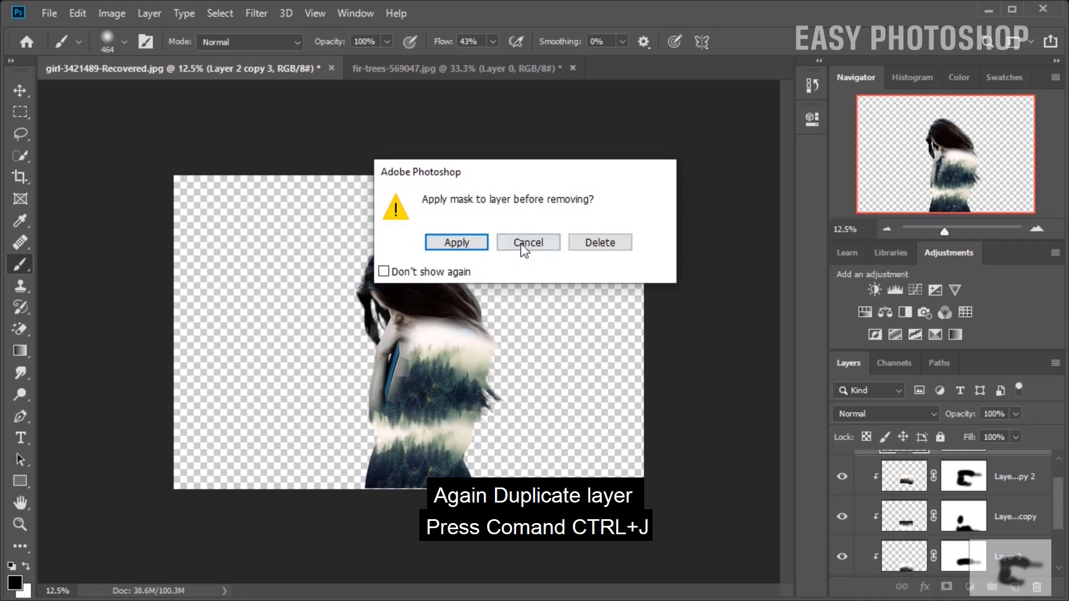
left_click(601, 245)
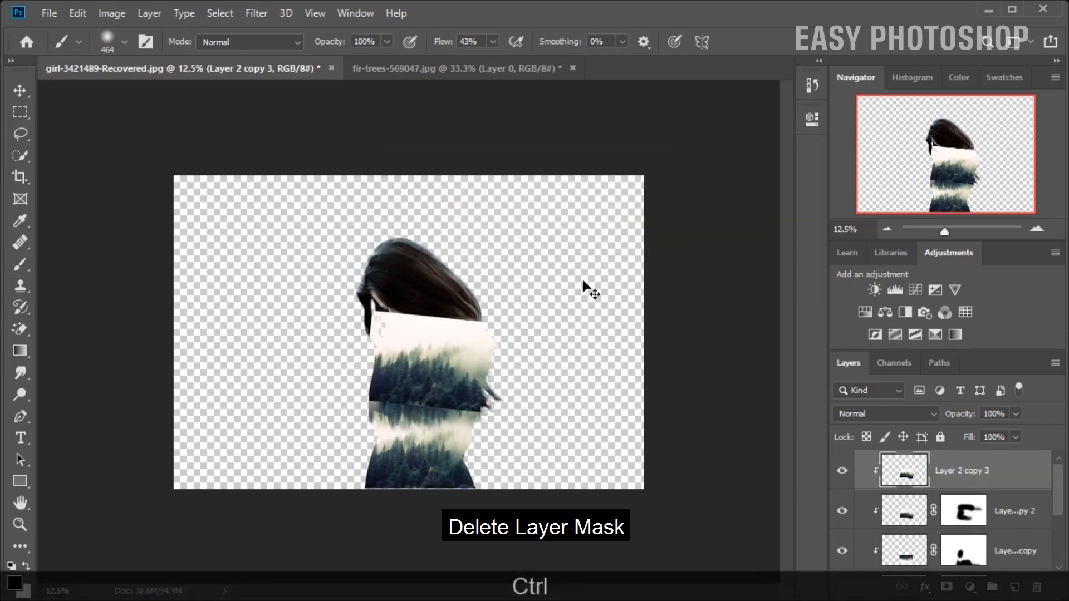
Step: Free-transform the new forest copy, moving, rotating and resizing it to cover the woman's hair and back diagonally
key("ctrl+t")
left_click_drag(470, 355, 463, 279)
left_click_drag(537, 356, 501, 415)
left_click_drag(488, 327, 462, 359)
left_click_drag(510, 341, 529, 353)
left_click_drag(363, 260, 362, 255)
left_click_drag(439, 290, 449, 294)
key("Return")
Step: Add a layer mask to the new forest copy and paint it with the soft brush to reveal the face, hand and book
key("b")
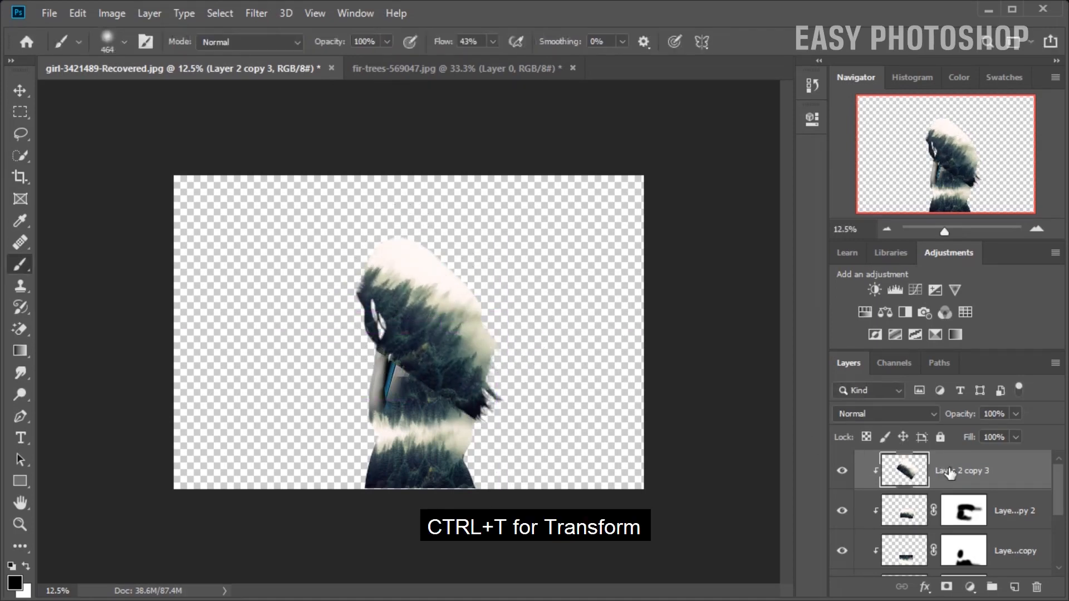
left_click(947, 587)
mouse_move(472, 402)
left_mouse_down()
mouse_move(471, 414)
mouse_move(415, 384)
mouse_move(384, 329)
mouse_move(418, 340)
mouse_move(393, 330)
left_mouse_up()
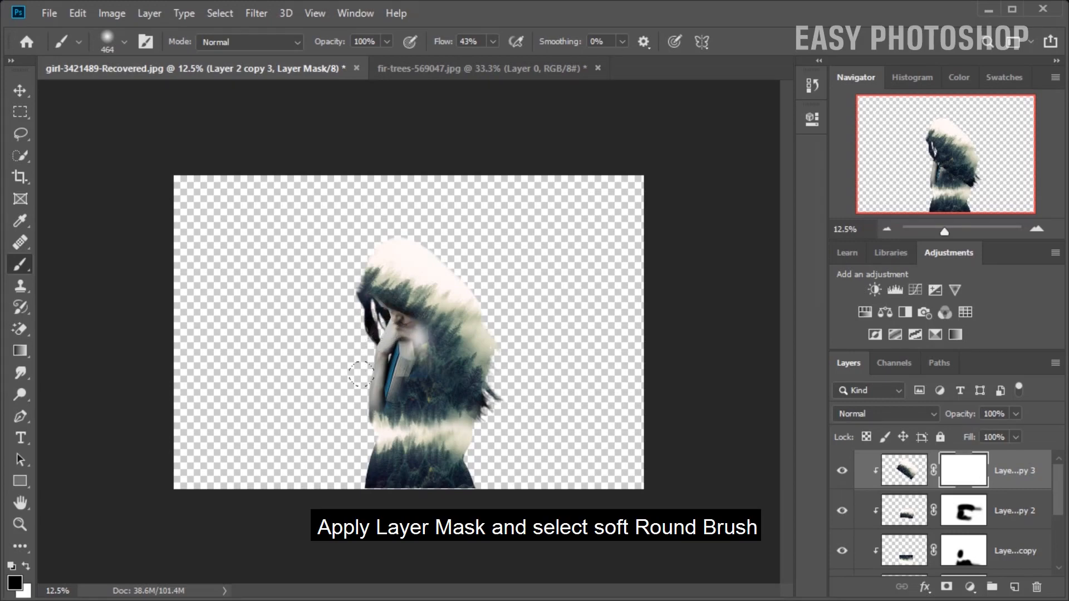
key("x")
mouse_move(423, 361)
left_mouse_down()
mouse_move(429, 338)
mouse_move(416, 340)
mouse_move(419, 355)
mouse_move(463, 388)
mouse_move(440, 370)
mouse_move(457, 365)
mouse_move(410, 385)
mouse_move(432, 384)
mouse_move(470, 410)
mouse_move(486, 404)
mouse_move(434, 393)
mouse_move(385, 361)
mouse_move(389, 351)
mouse_move(378, 366)
mouse_move(416, 381)
mouse_move(369, 375)
mouse_move(397, 360)
mouse_move(435, 374)
mouse_move(412, 379)
left_mouse_up()
key("x")
key("x")
key("x")
Step: Refine the masks of the two topmost forest copies with black and white strokes to blend the trees around the book and torso
key("alt+[")
key("x")
key("x")
key("x")
key("x")
key("alt+]")
key("x")
mouse_move(419, 360)
left_mouse_down()
mouse_move(460, 365)
mouse_move(426, 394)
mouse_move(386, 374)
left_mouse_up()
key("x")
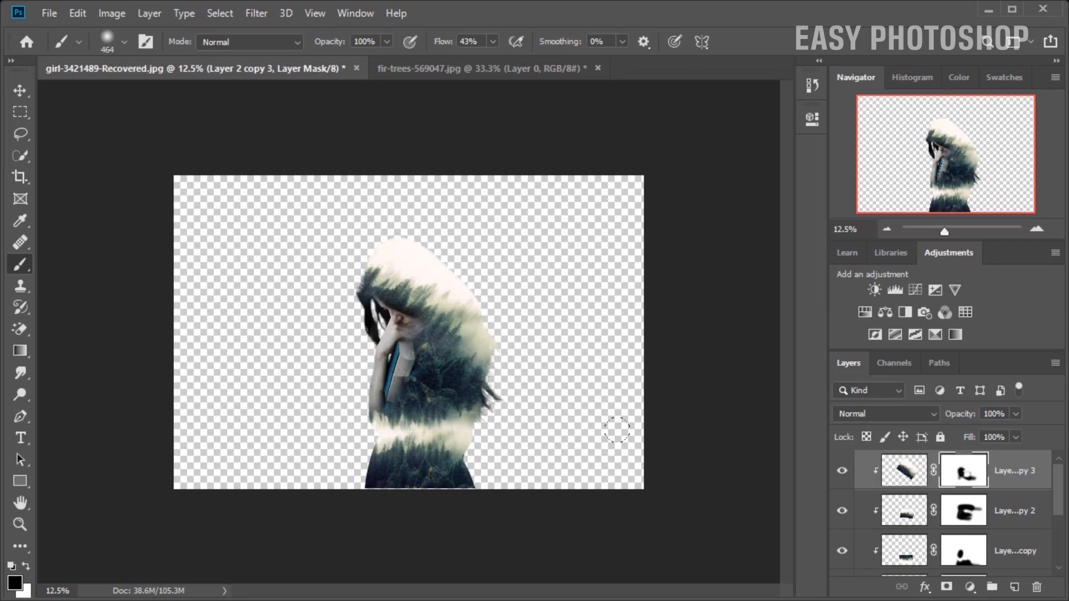
Step: Touch up the layer masks of the two lower forest copies to bring out the woman's forearm and book
key("alt+[")
key("x")
key("x")
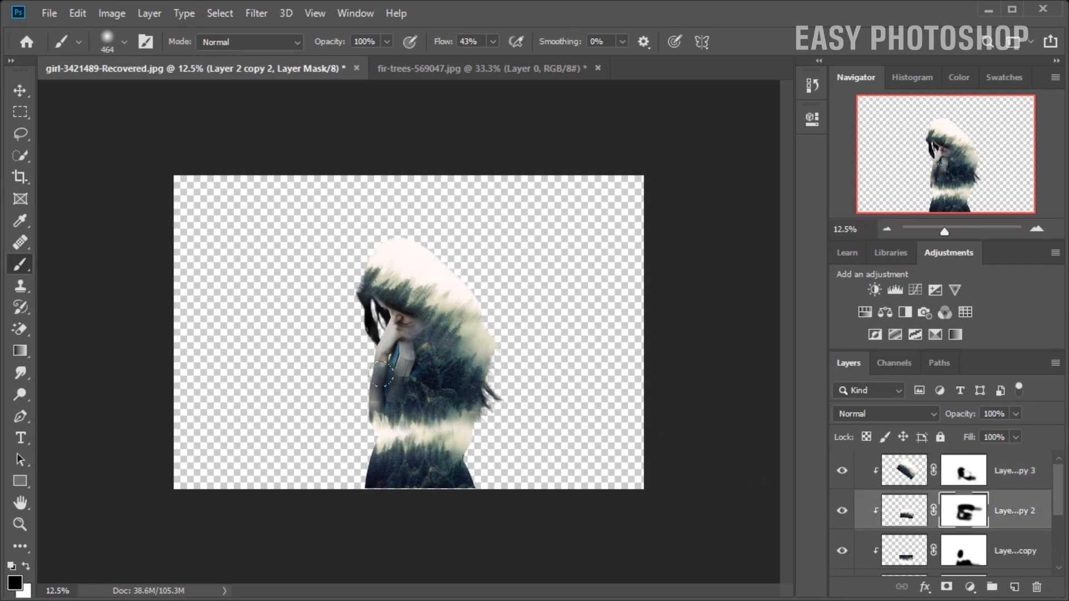
key("alt+[")
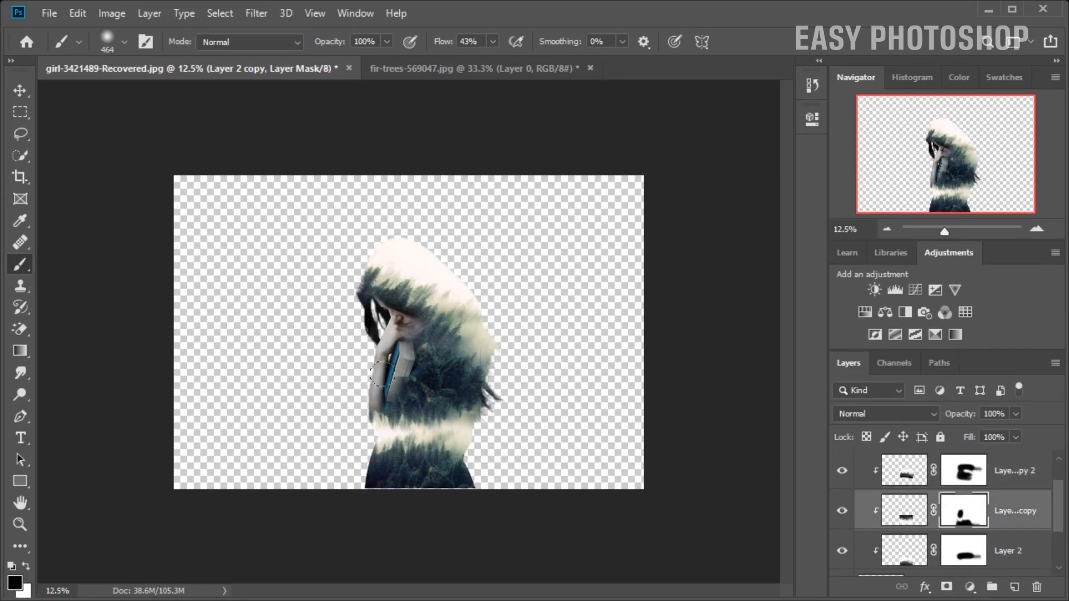
left_click(957, 474)
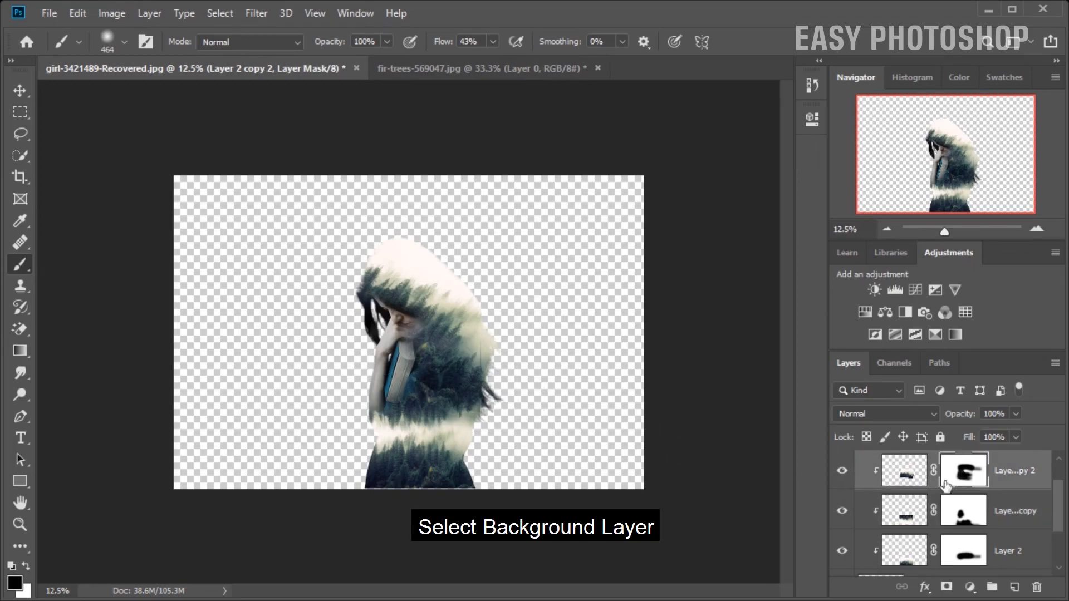
Step: Add a Solid Color fill layer above the Background, sampling the pale mist on the woman's head (RGB 255, 246, 244)
scroll(971, 487, "down", 2)
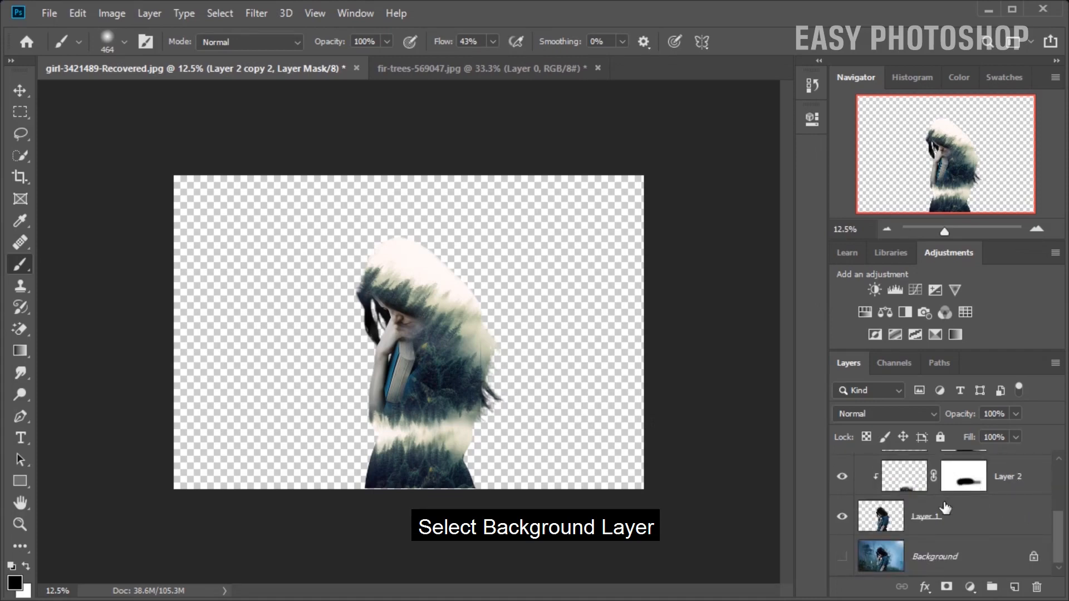
left_click(929, 561)
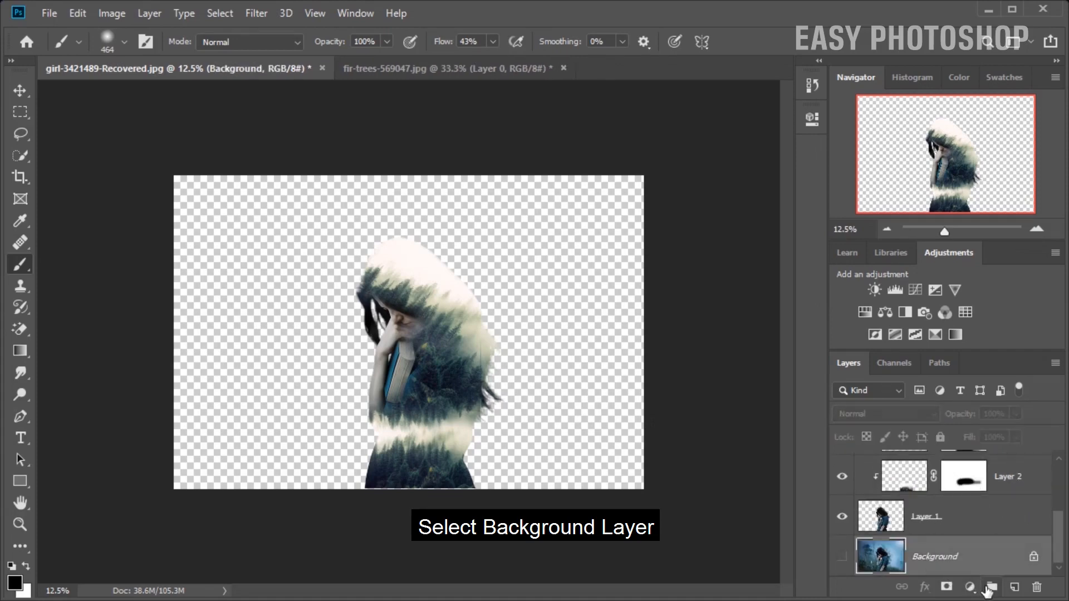
left_click(970, 586)
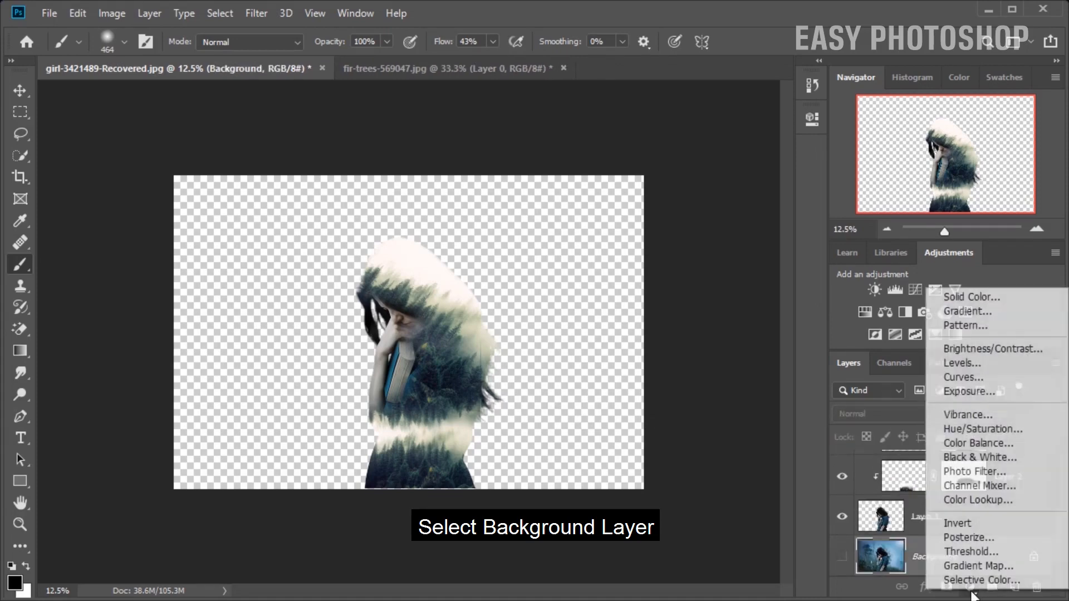
left_click(961, 300)
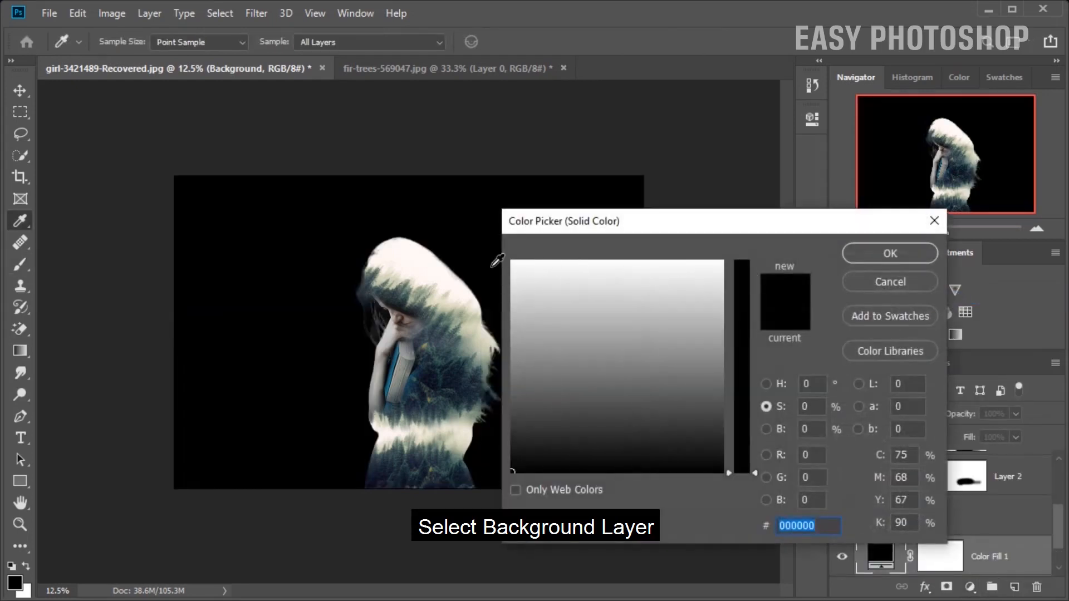
left_click(410, 246)
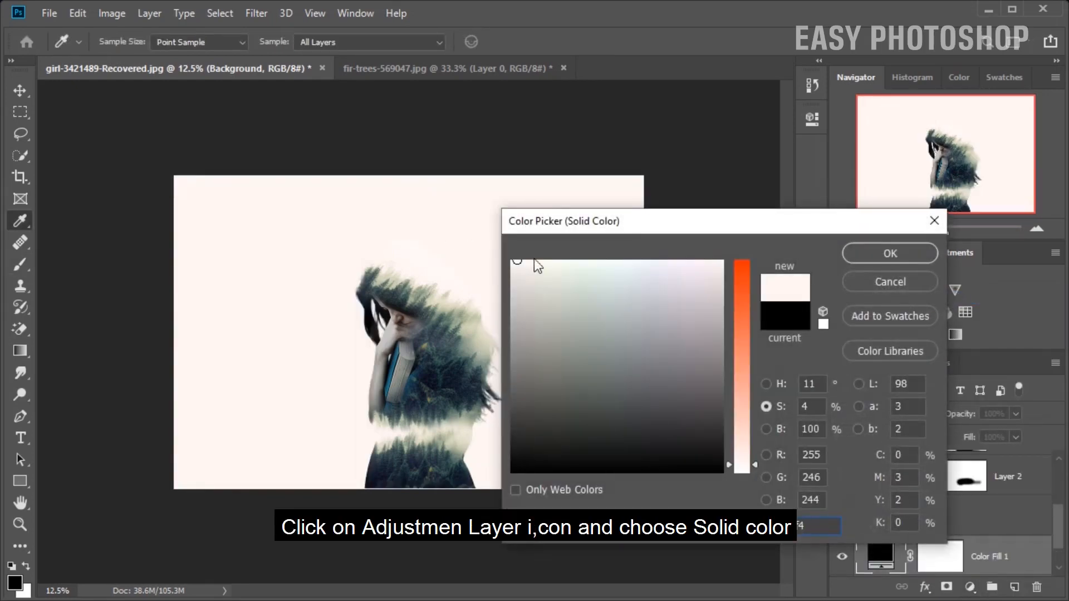
left_click(890, 255)
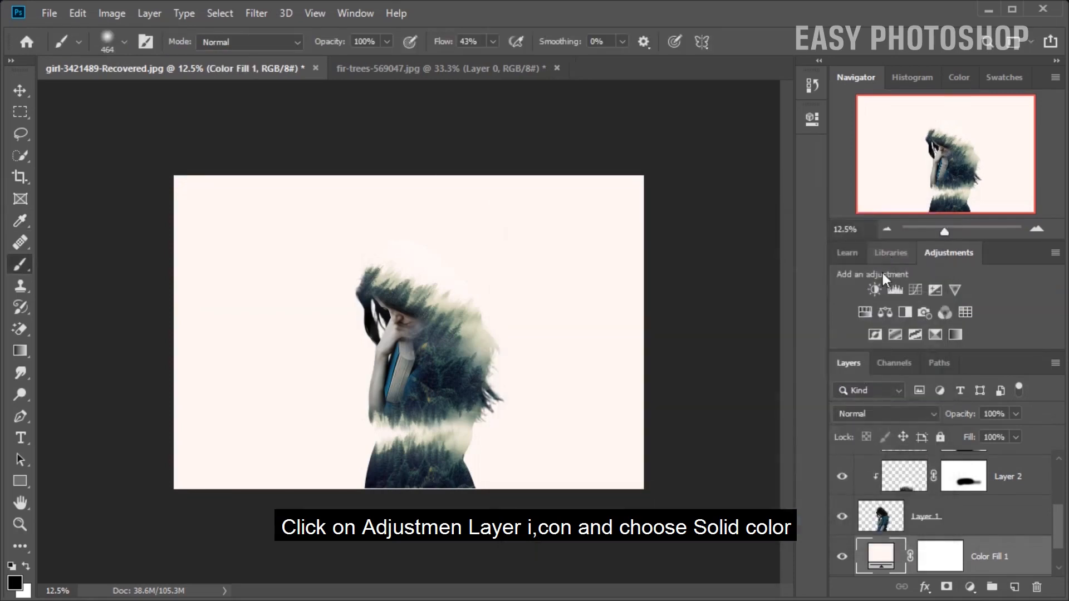
Step: Add a Color Lookup adjustment above all layers using the Kodak 5205 Fuji 3510 (by Adobe).cube 3D LUT
scroll(955, 489, "up", 1)
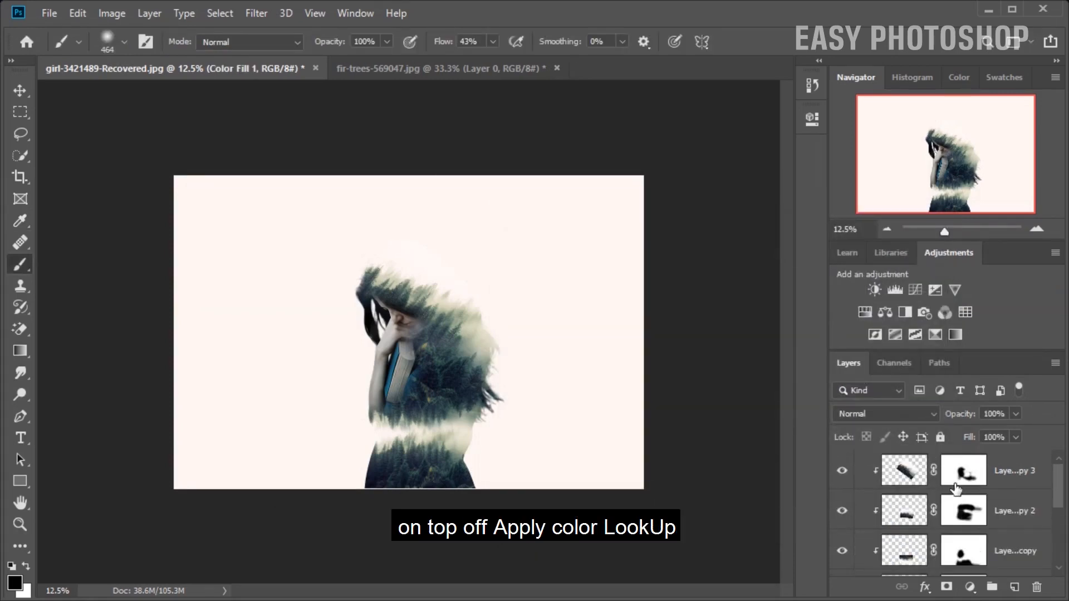
left_click(1017, 480)
left_click(969, 588)
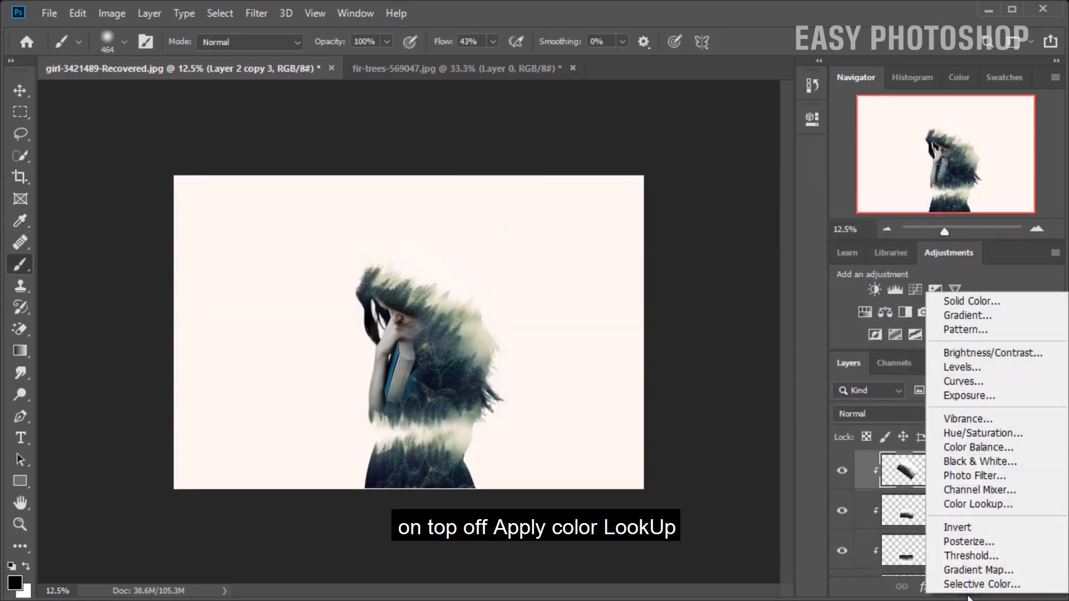
left_click(978, 503)
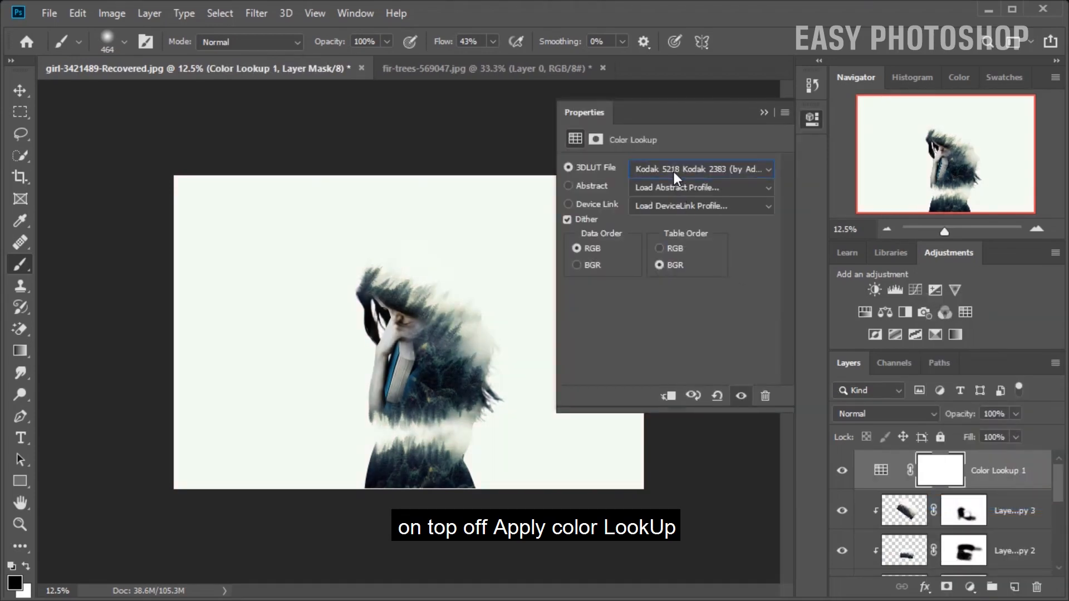
left_click(672, 170)
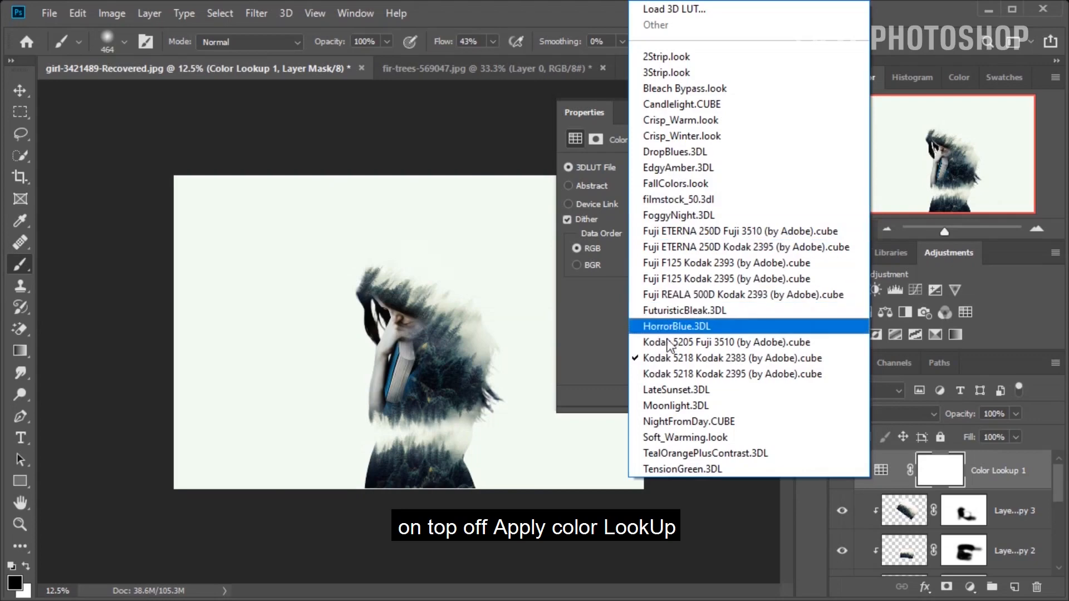
left_click(667, 344)
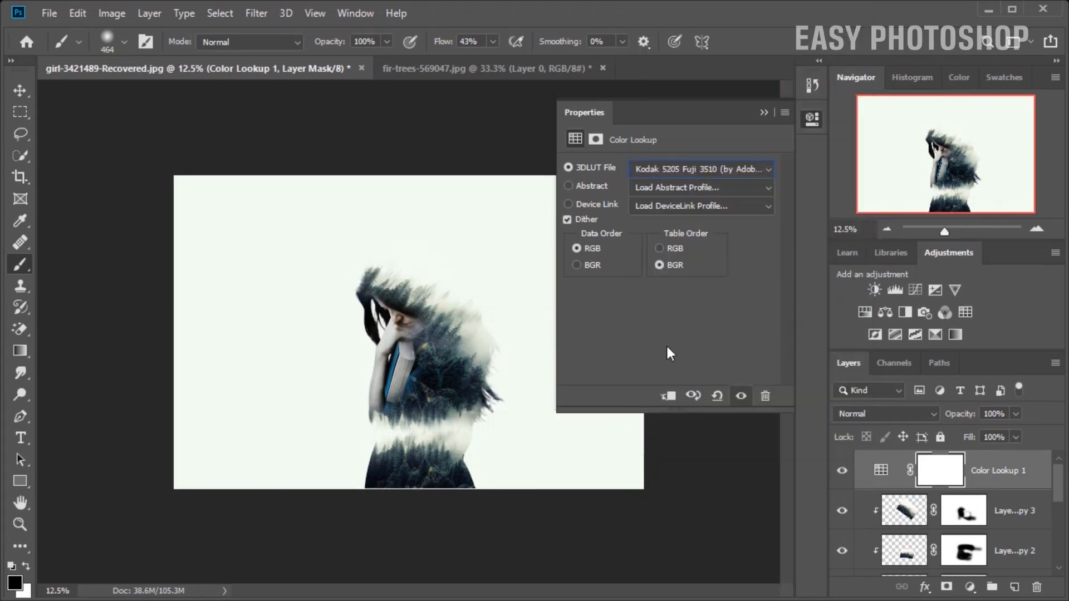
left_click(765, 113)
Step: Add a second Color Lookup adjustment with the FallColors.look 3D LUT and set its layer opacity to 49%
left_click(964, 313)
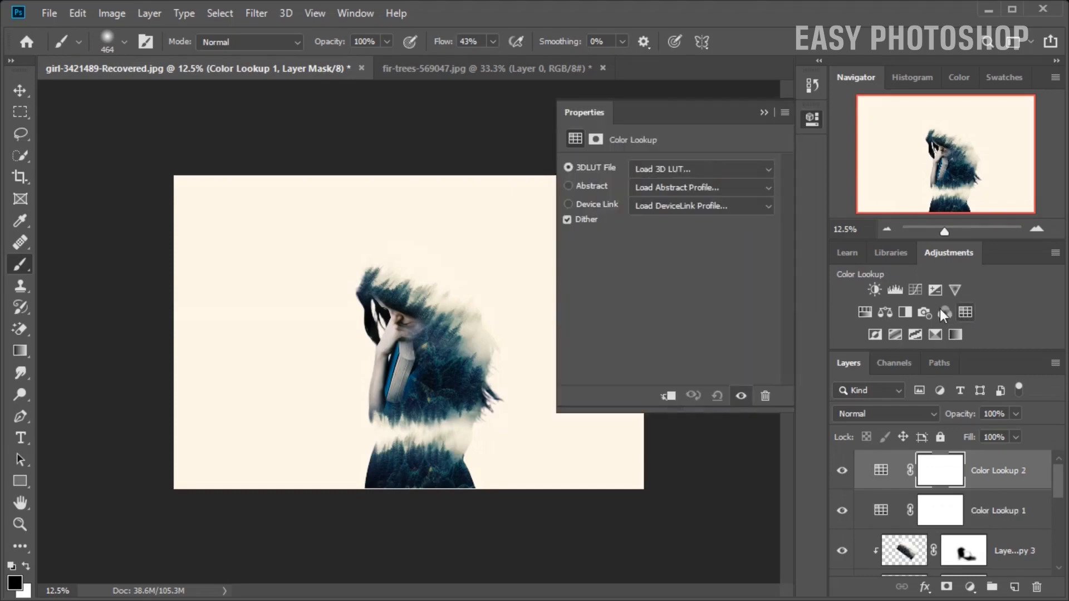
left_click(654, 158)
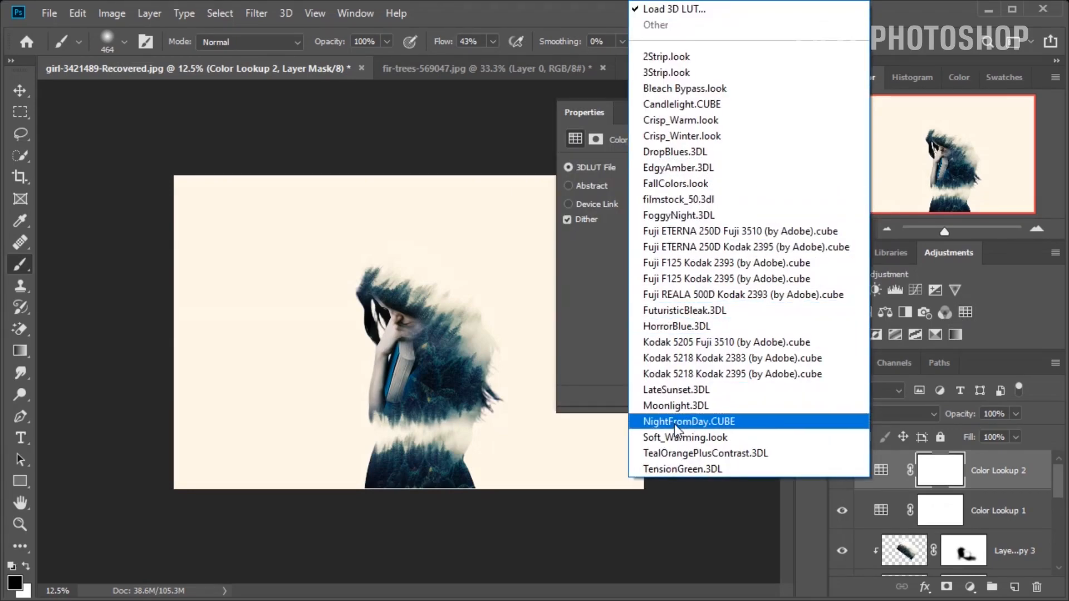
left_click(681, 186)
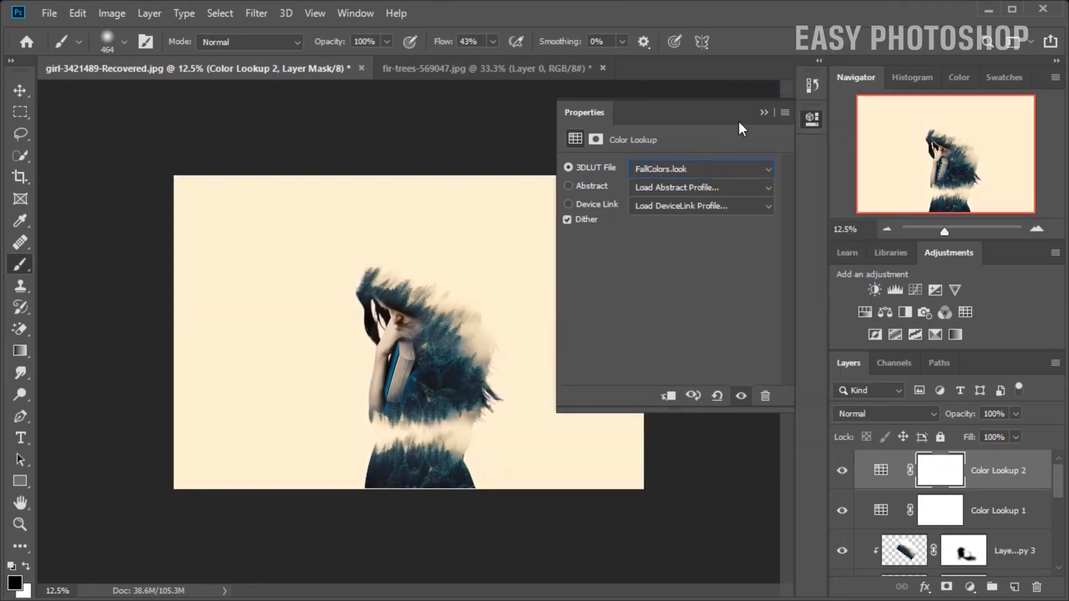
left_click(764, 113)
left_click(1016, 414)
left_click_drag(1001, 432, 991, 433)
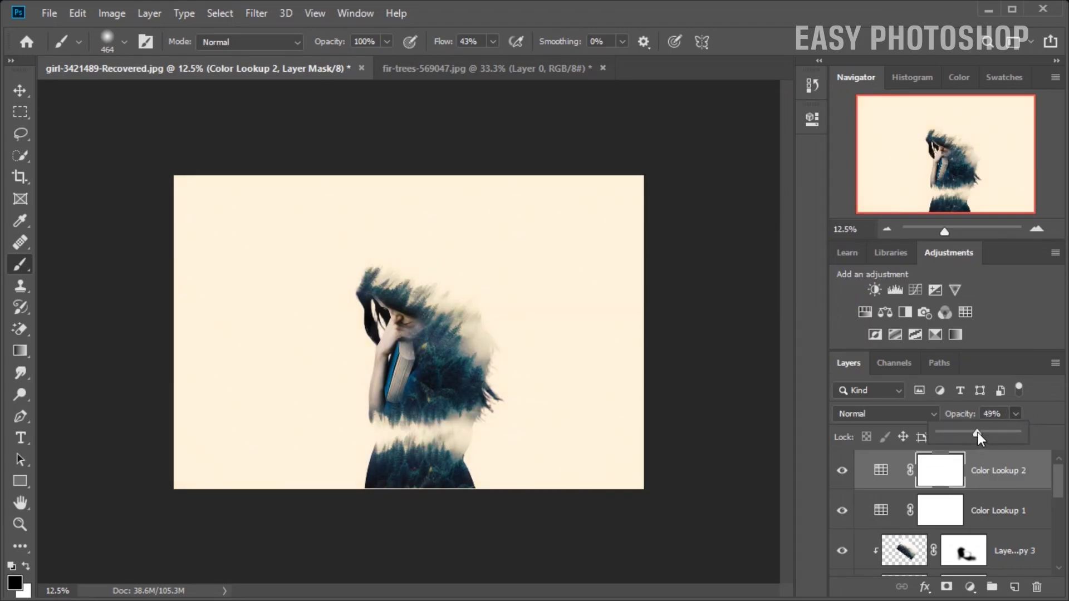
left_click(1012, 483)
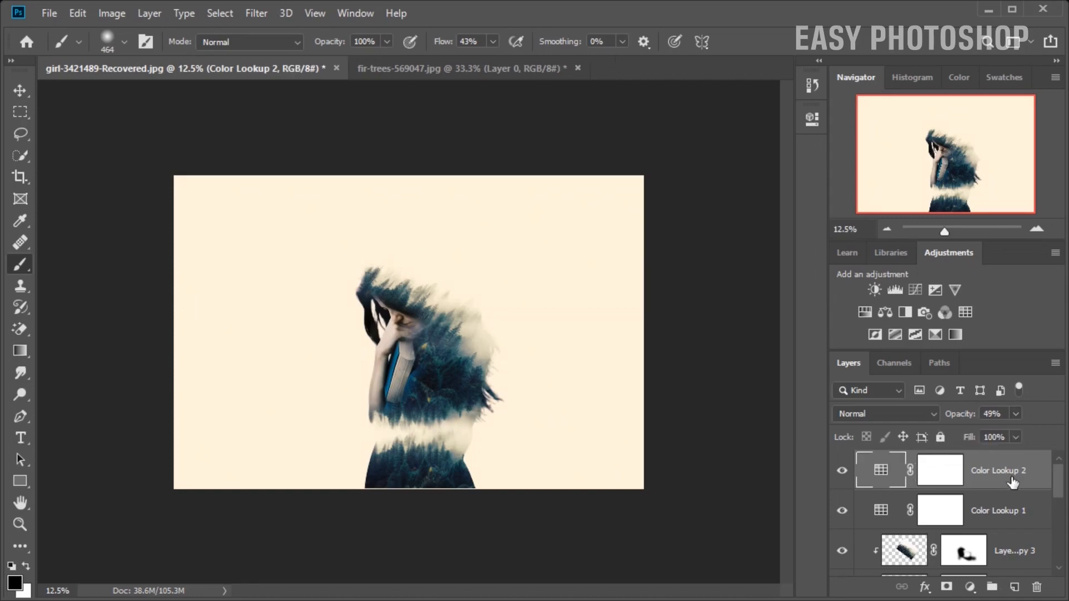
Step: Show only the Background layer to compare the original photo, and restore the visibility of all layers
scroll(1013, 483, "down", 5)
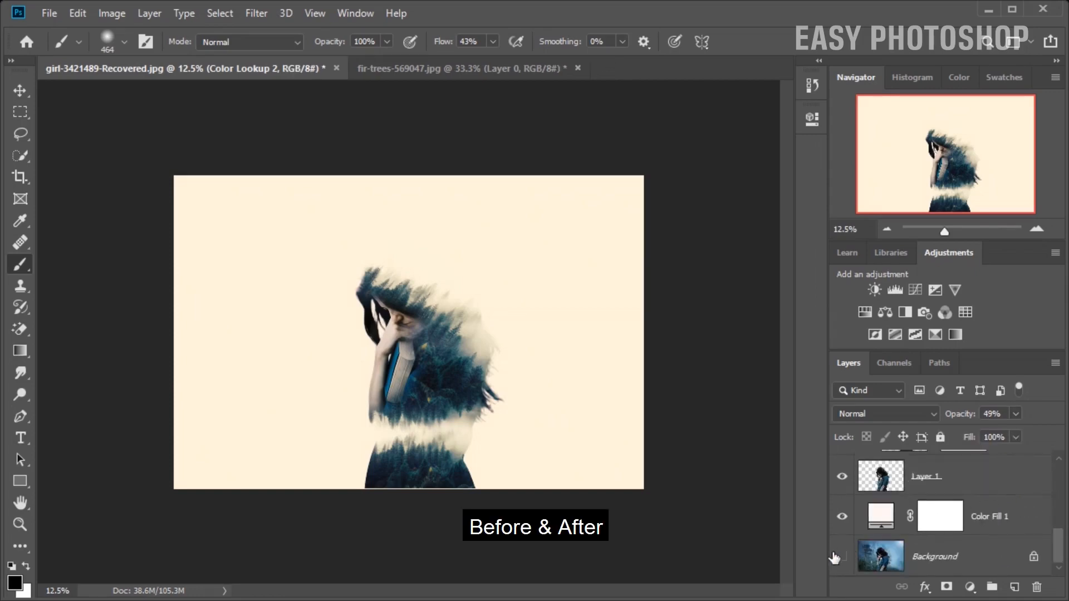
left_click(843, 559)
left_click(843, 559, "alt")
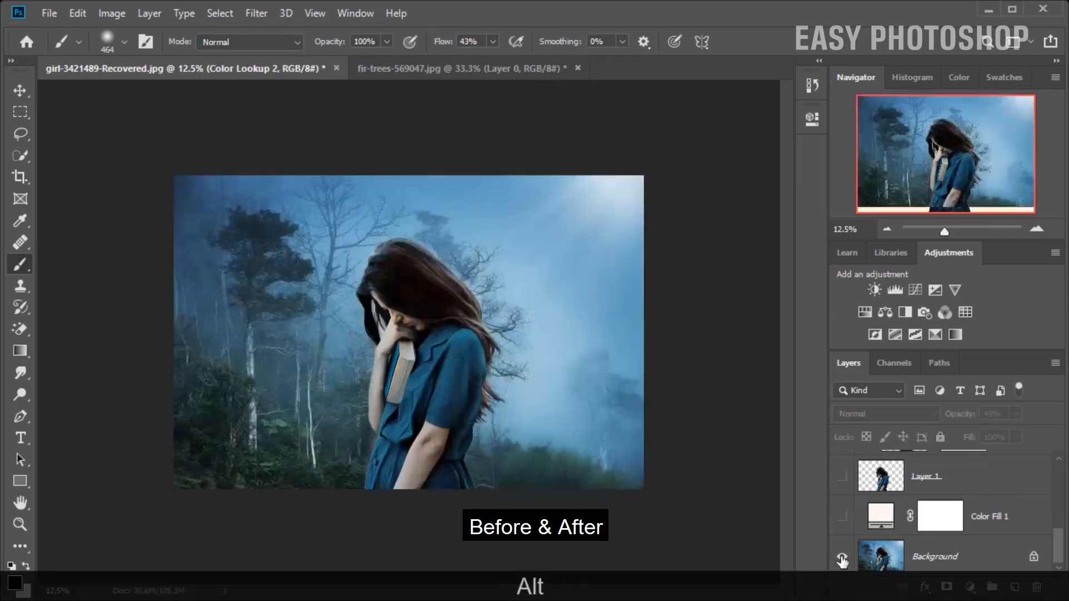
left_click(842, 559, "alt")
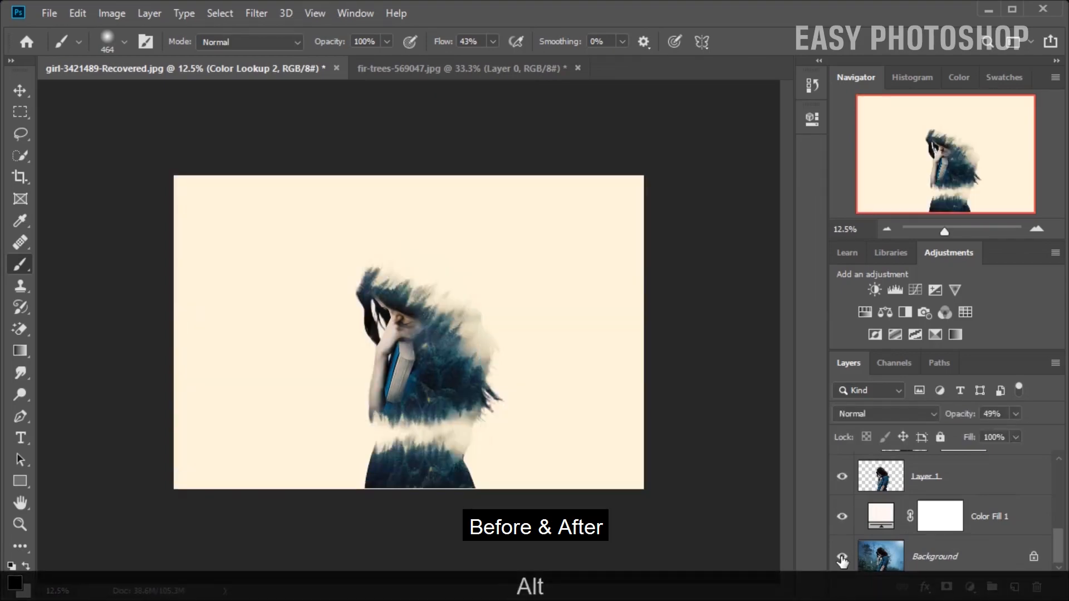